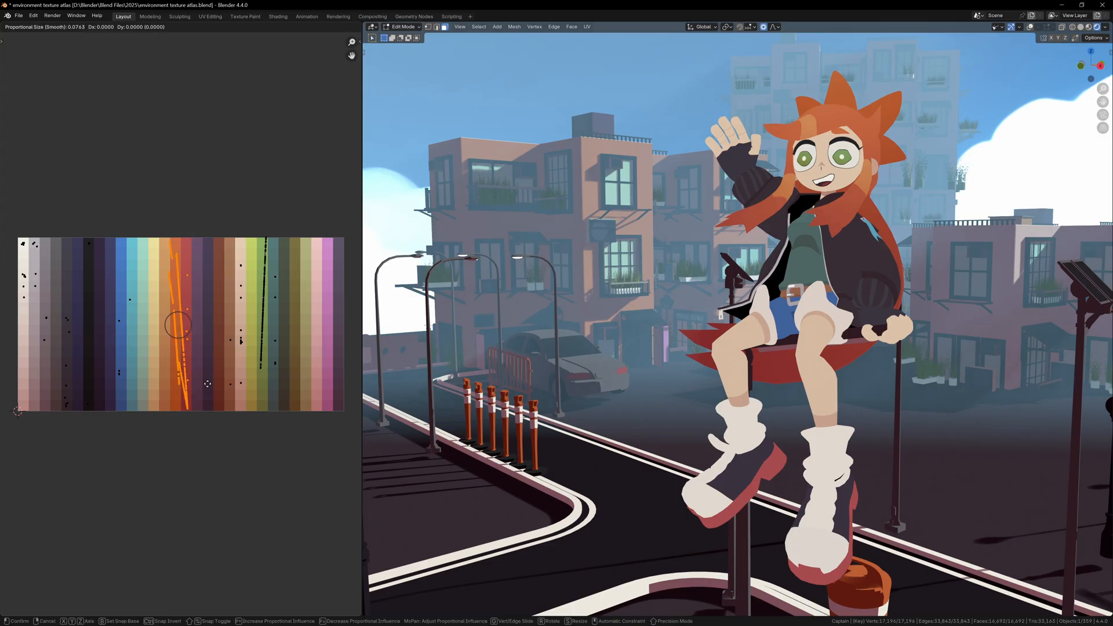
Step: Slide the hair UV islands horizontally onto the pink swatch, then start moving the next island
key("x")
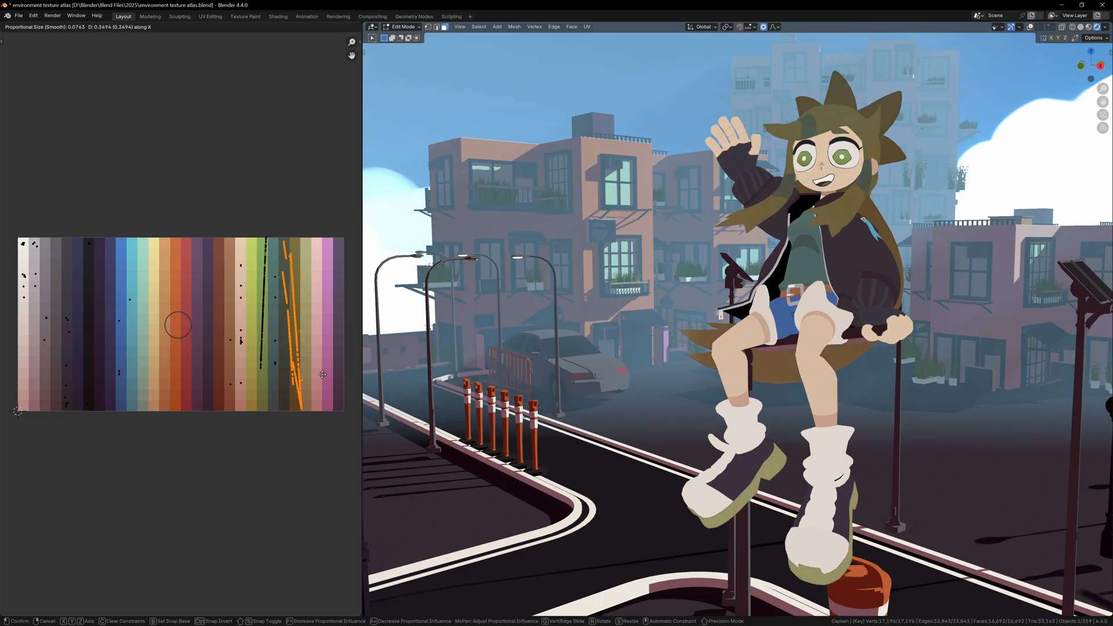
left_click(272, 288)
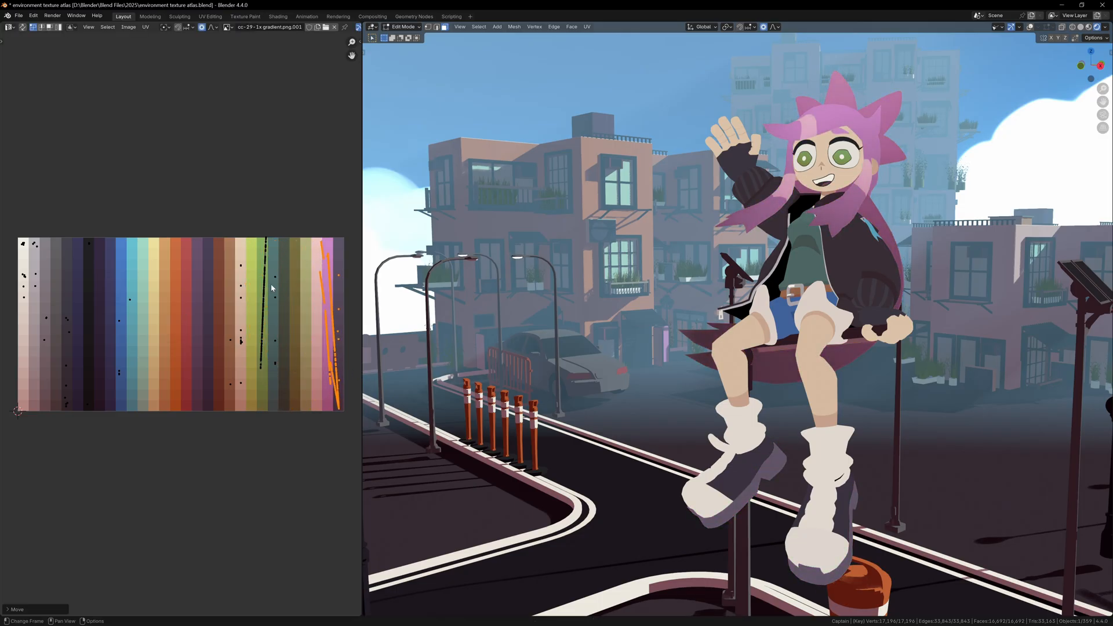
key("g")
key("x")
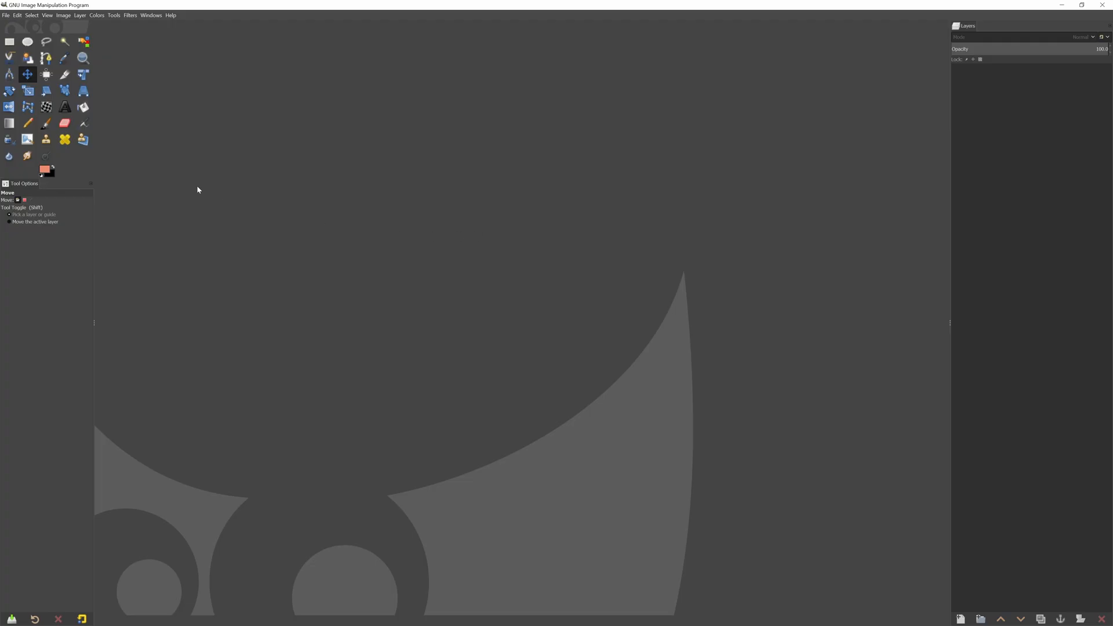
Step: Create a new 8×8 px image and paint the top row pixel by pixel in successive palette colours
left_click(5, 15)
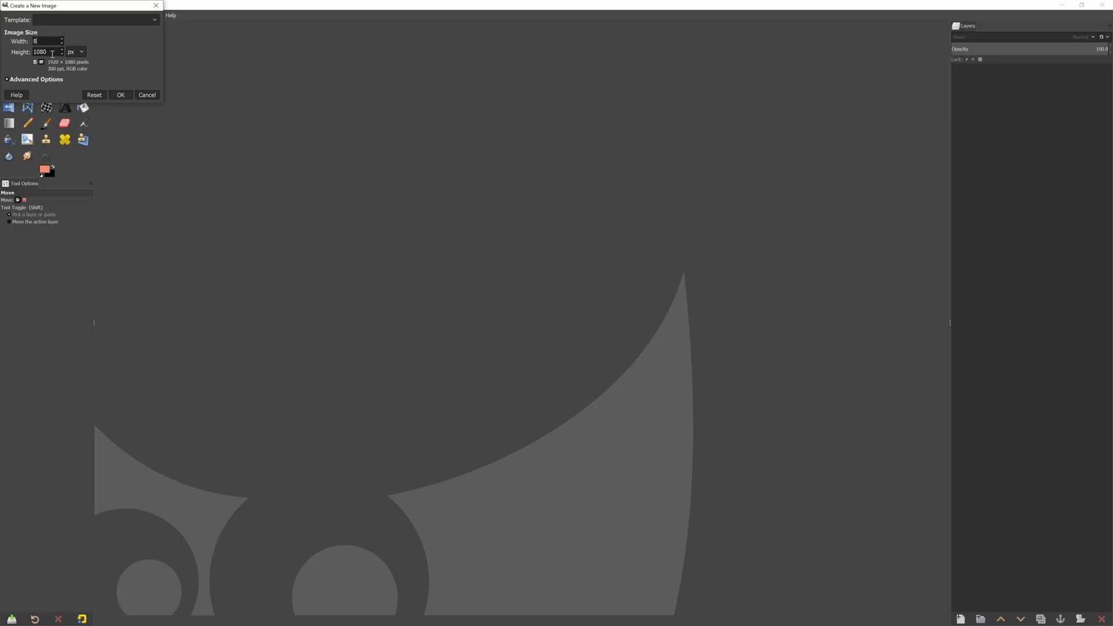
left_click(121, 96)
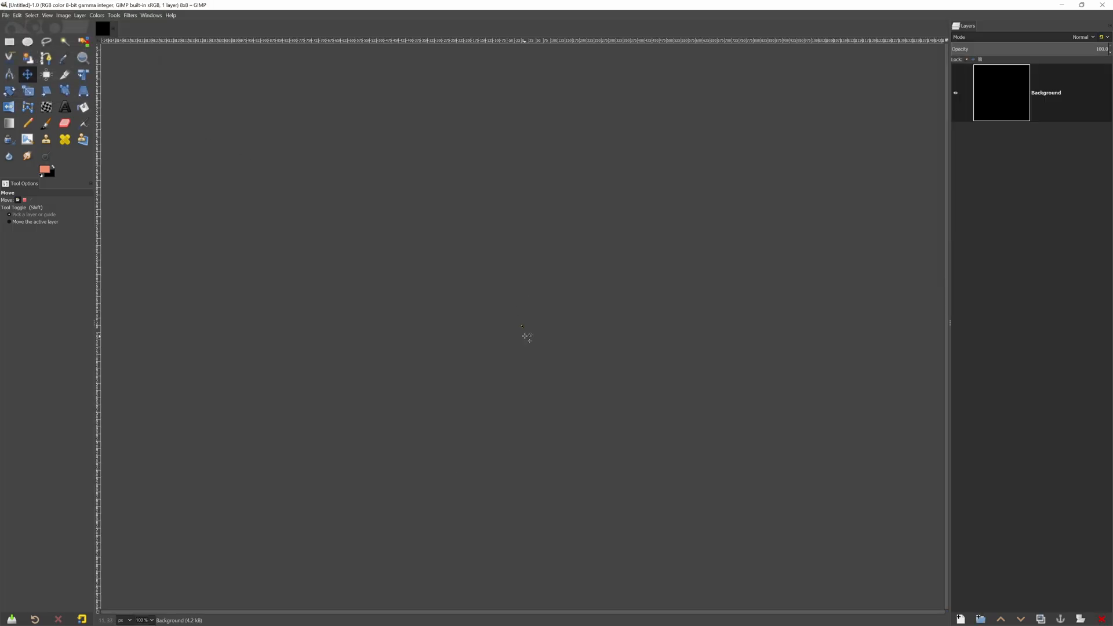
left_click(481, 151)
left_click(46, 170)
left_click(534, 151)
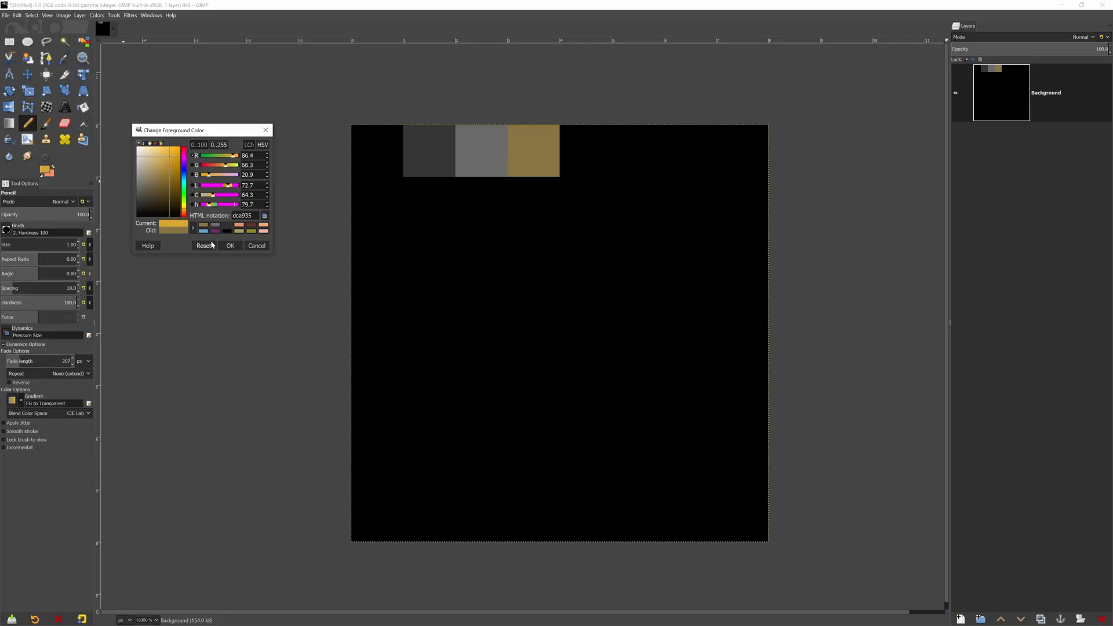
left_click(585, 151)
left_click(637, 151)
left_click(689, 150)
left_click(742, 150)
Step: Paint the second row with blue and further palette colours, then begin row three with lavender
left_click(742, 203)
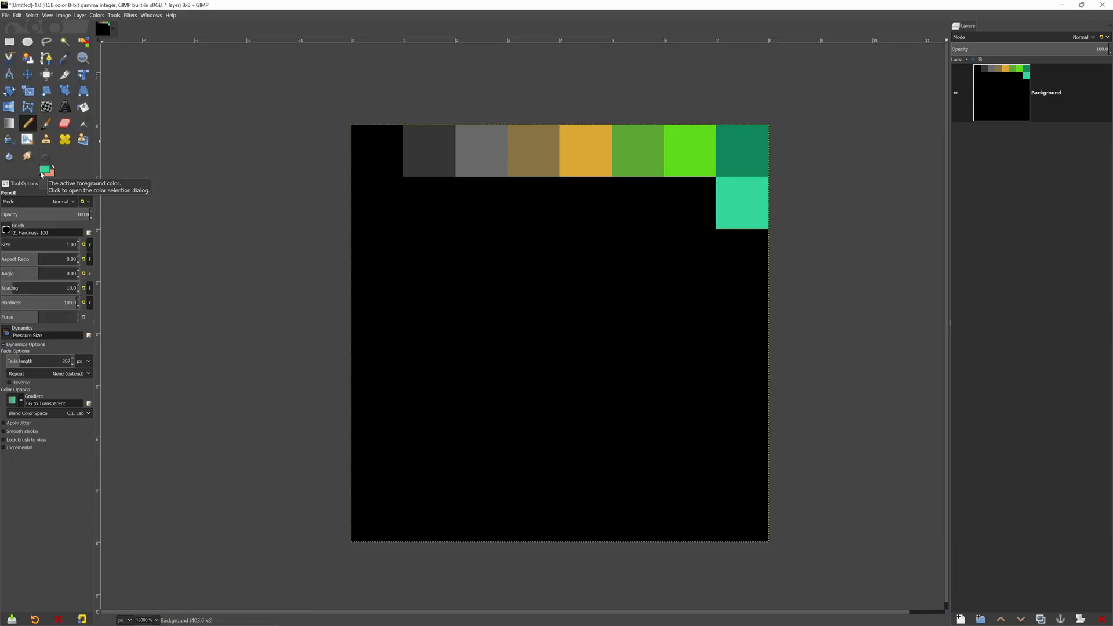
left_click(46, 170)
left_click(689, 203)
left_click(638, 203)
left_click(585, 203)
left_click(534, 203)
left_click(480, 203)
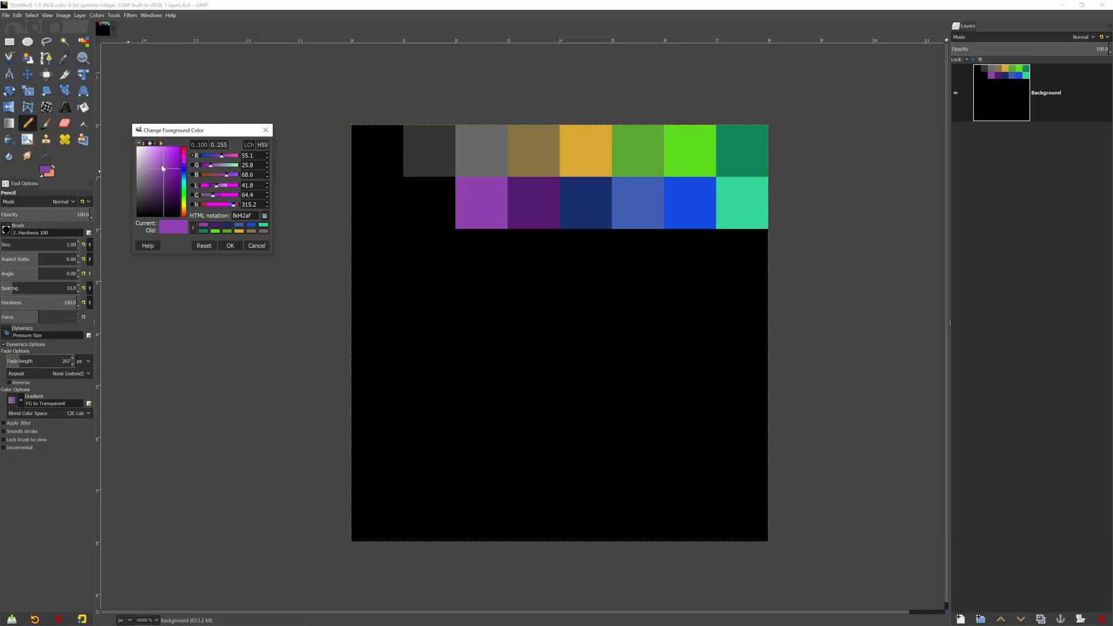
left_click(429, 203)
left_click(377, 202)
left_click(377, 255)
left_click(429, 255)
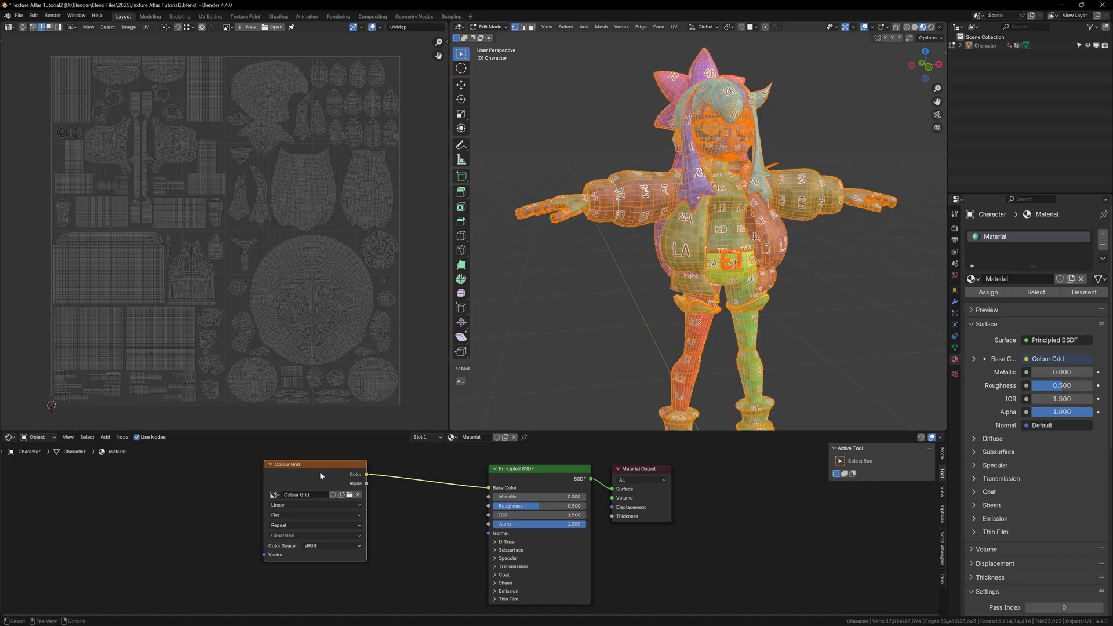
Step: Swap the Colour Grid for the cc-29-1x.png image texture with Closest interpolation and select the whole mesh
key("x")
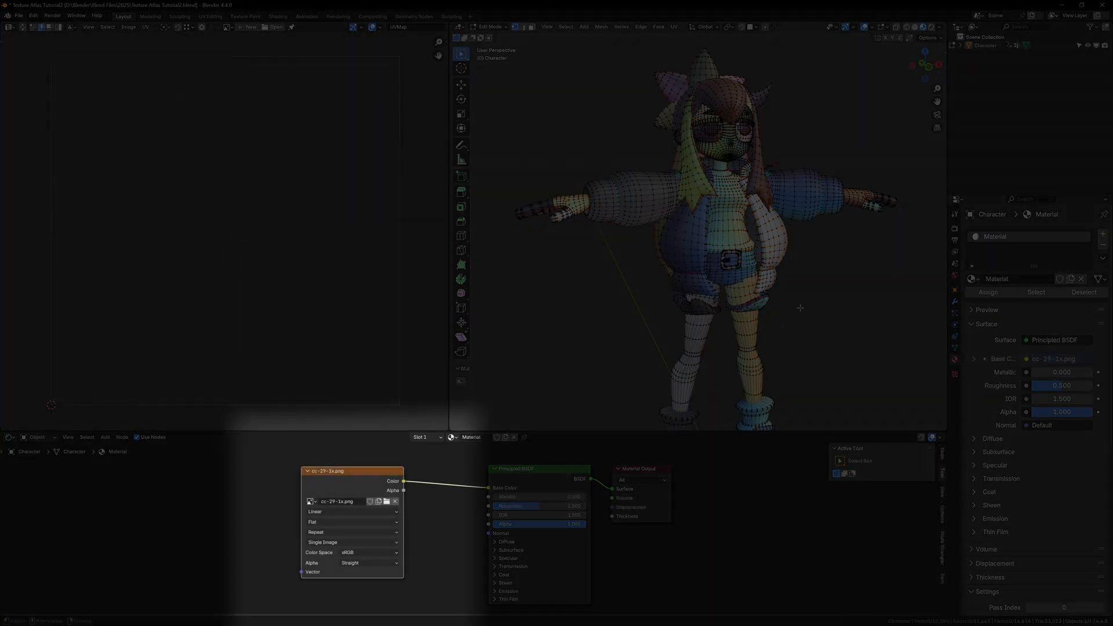
left_click(328, 514)
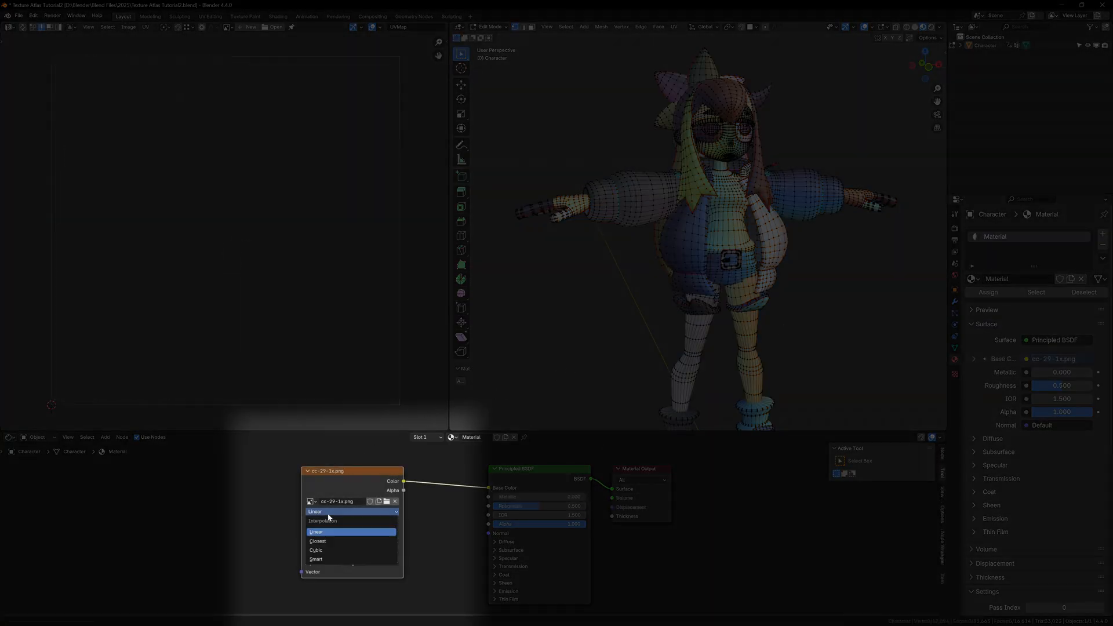
left_click(326, 542)
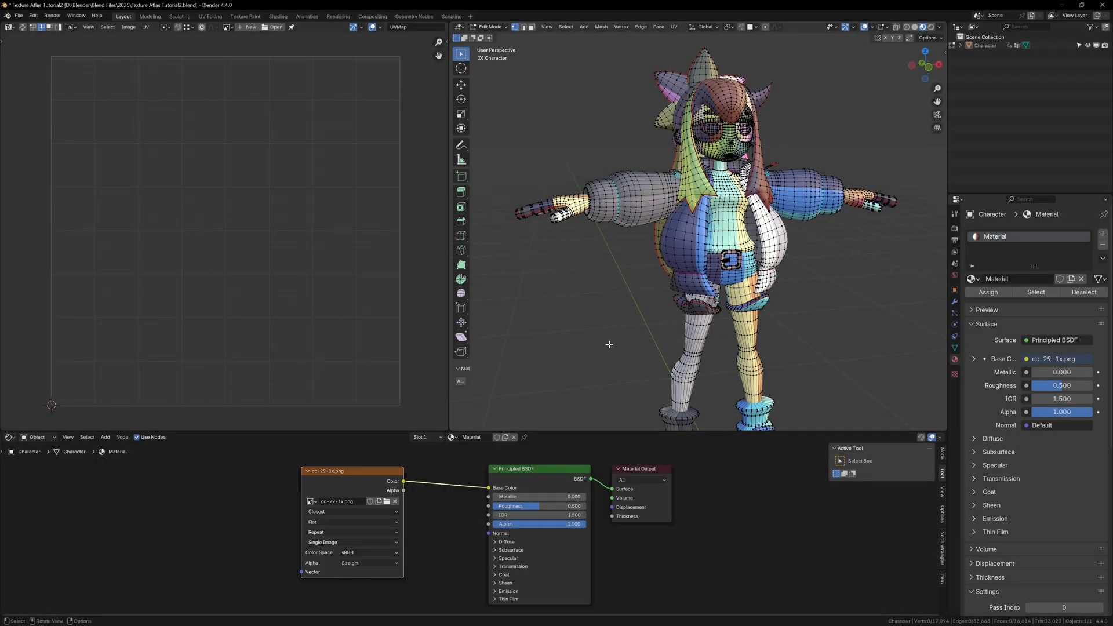
key("a")
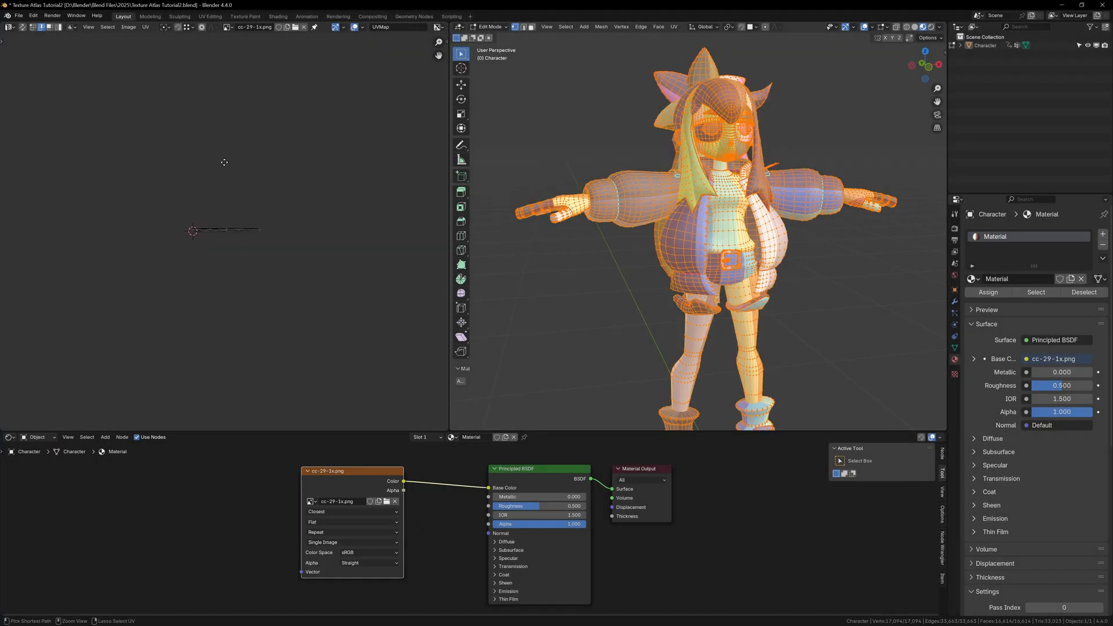
middle_click_drag(219, 106, 227, 181, "ctrl")
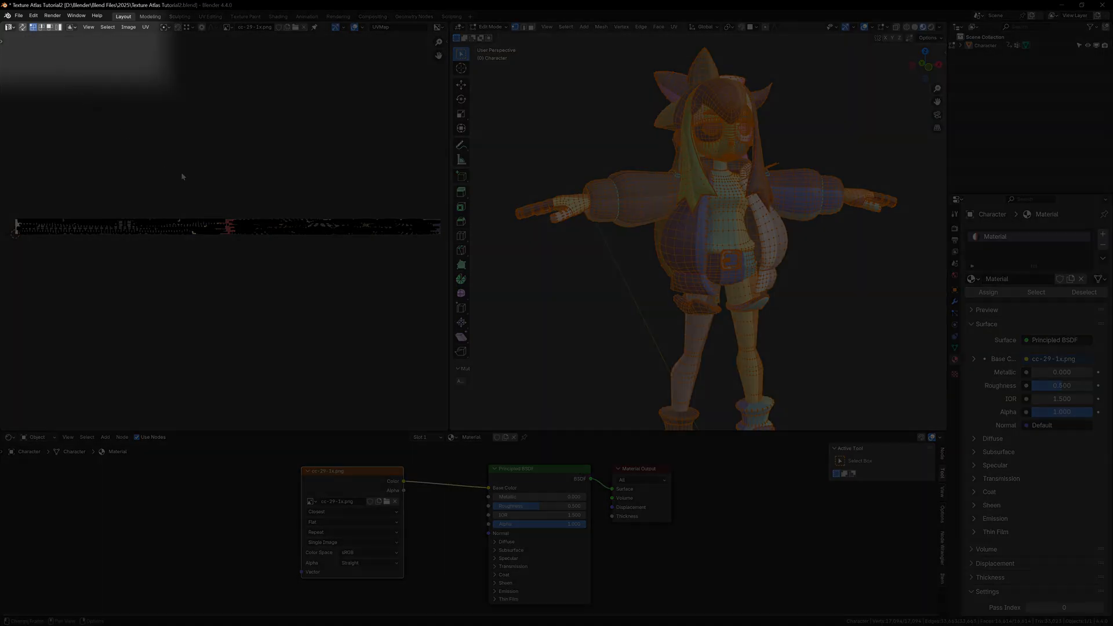
Step: Scale all UVs to 0 so they collapse to one point, then slide it horizontally along the palette
key("a")
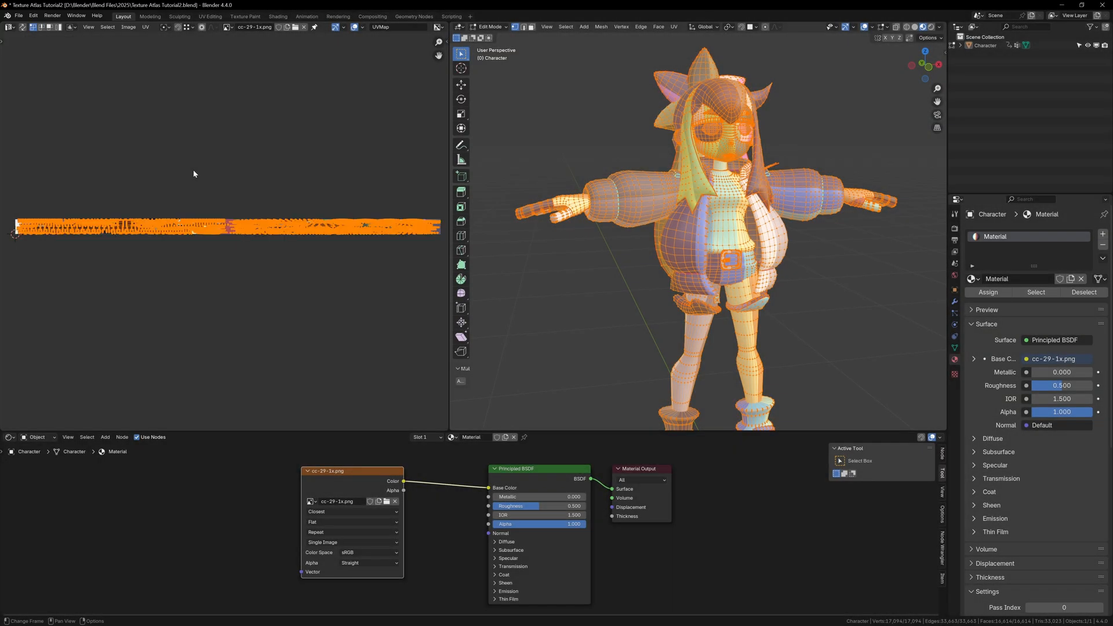
key("s")
key("0")
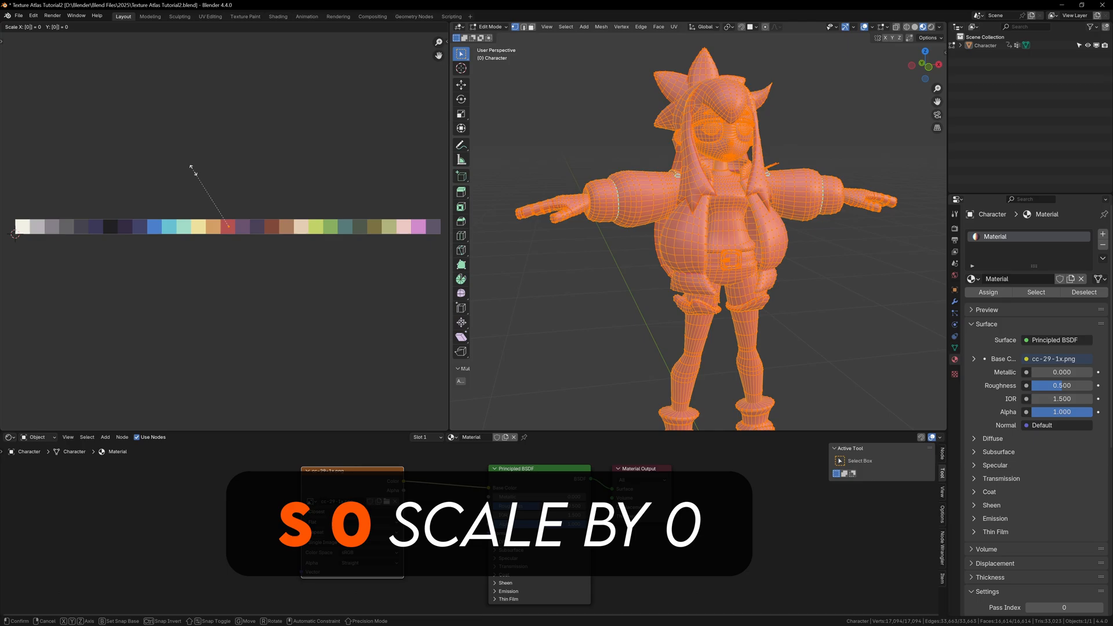
key("Return")
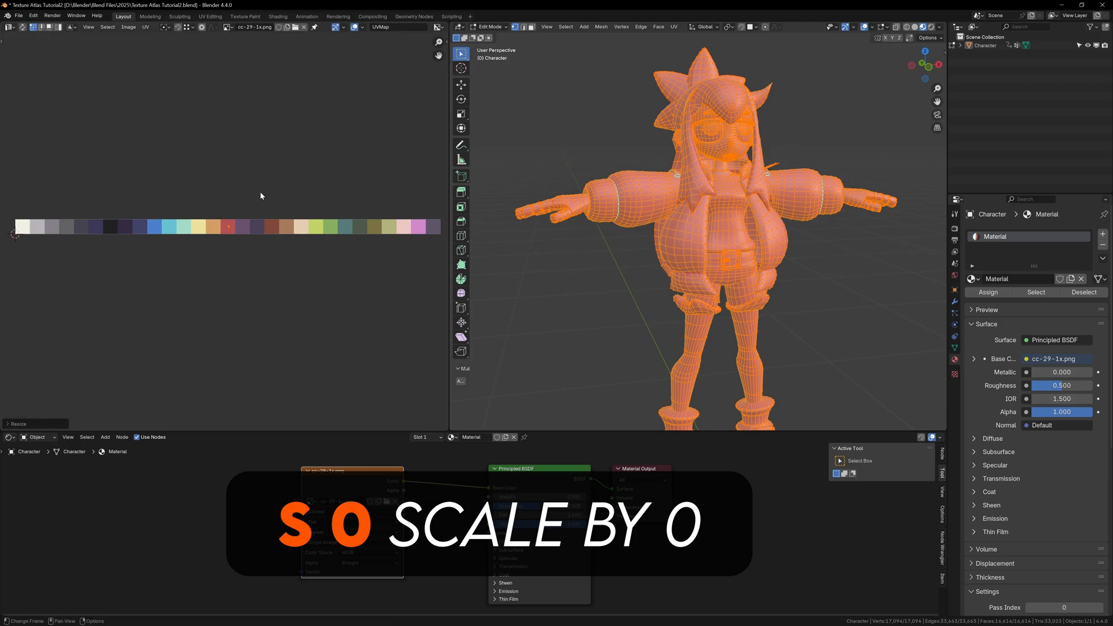
key("g")
key("x")
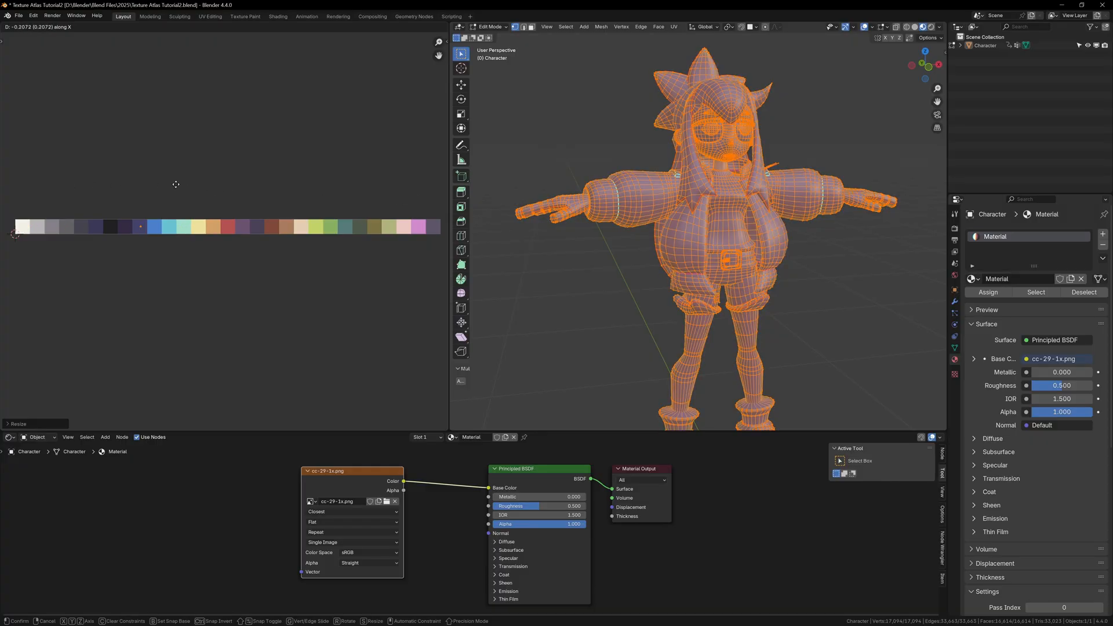
Step: Drop all UVs on a purple swatch, then move the face and hand islands onto the skin swatch
left_click(174, 182)
key("alt+a")
scroll(696, 218, "up", 3)
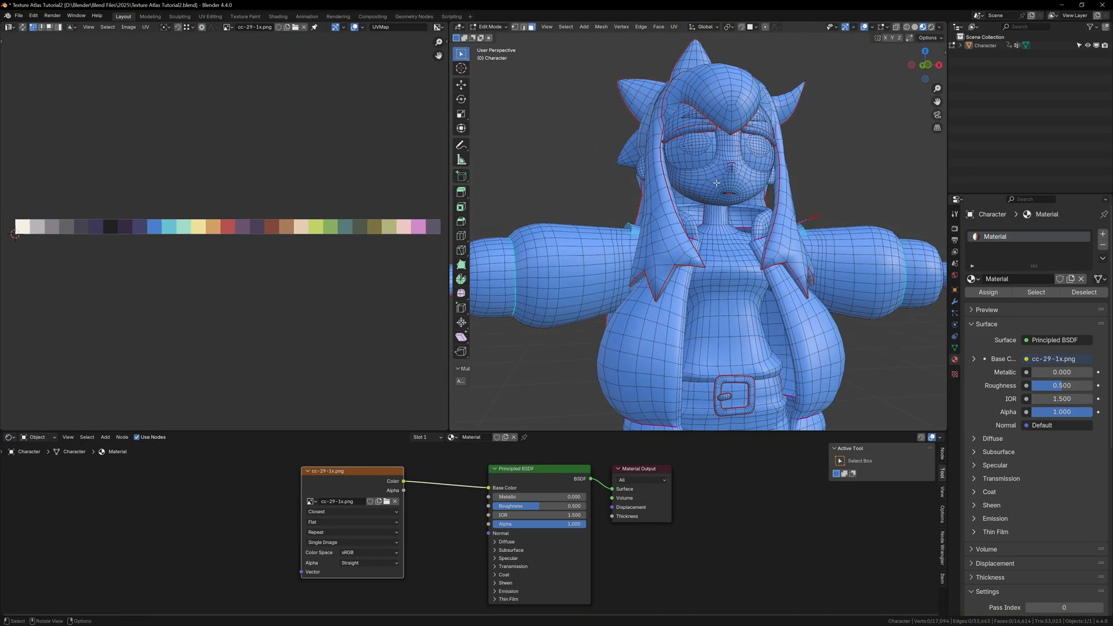
key("l")
scroll(609, 244, "down", 3)
key("l")
middle_click_drag(755, 368, 609, 365)
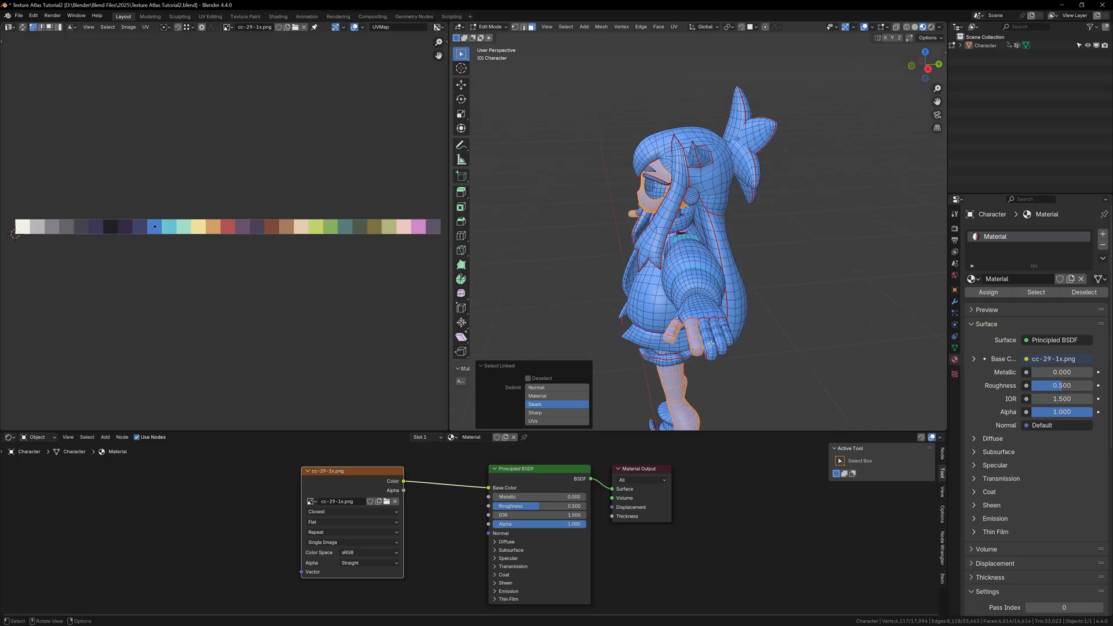
scroll(714, 218, "up", 4)
key("g")
key("x")
left_click(358, 273)
scroll(740, 218, "up", 2)
Step: Select the face, eyes and hair and place the hair on the red swatch
key("l")
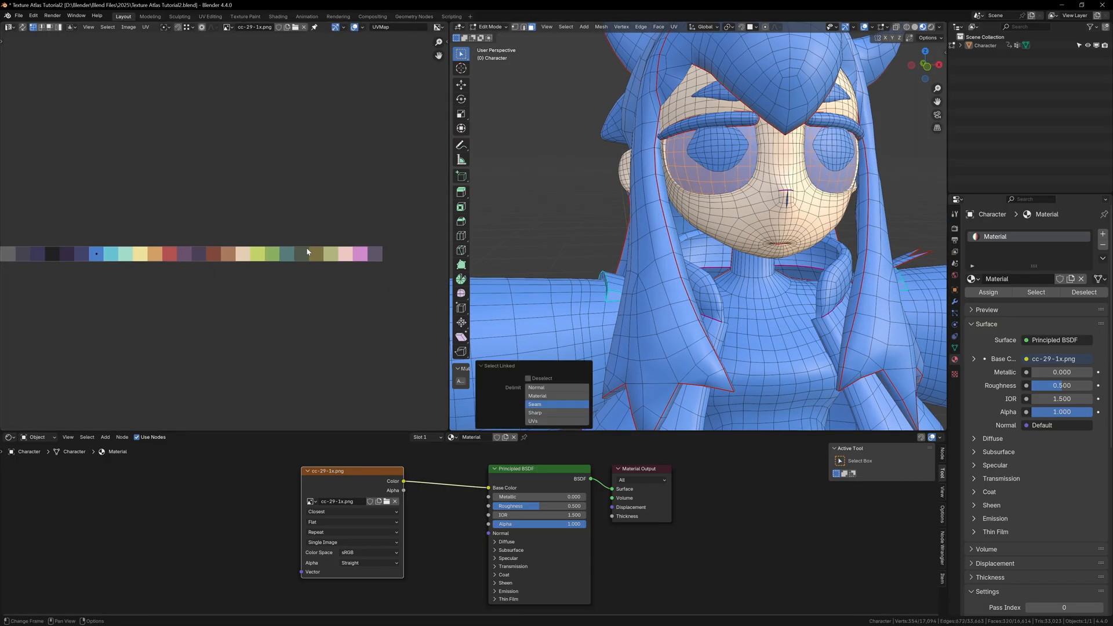
scroll(739, 217, "down", 2)
key("l")
scroll(764, 198, "up", 2)
key("l")
scroll(764, 197, "down", 2)
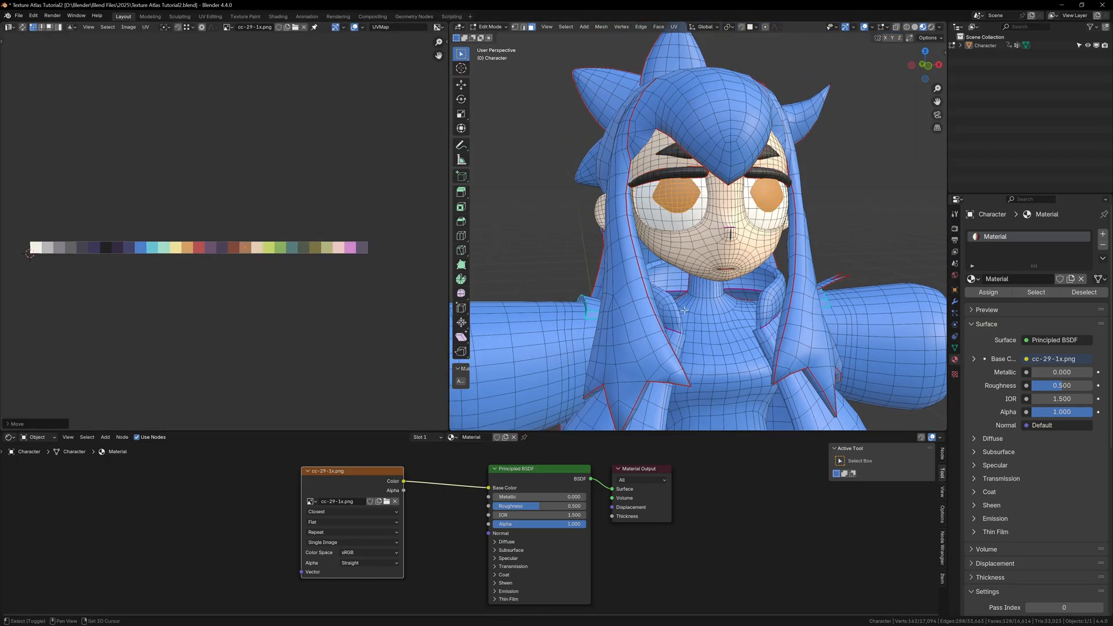
middle_click_drag(764, 197, 661, 209)
key("l")
key("g")
key("x")
left_click(200, 248)
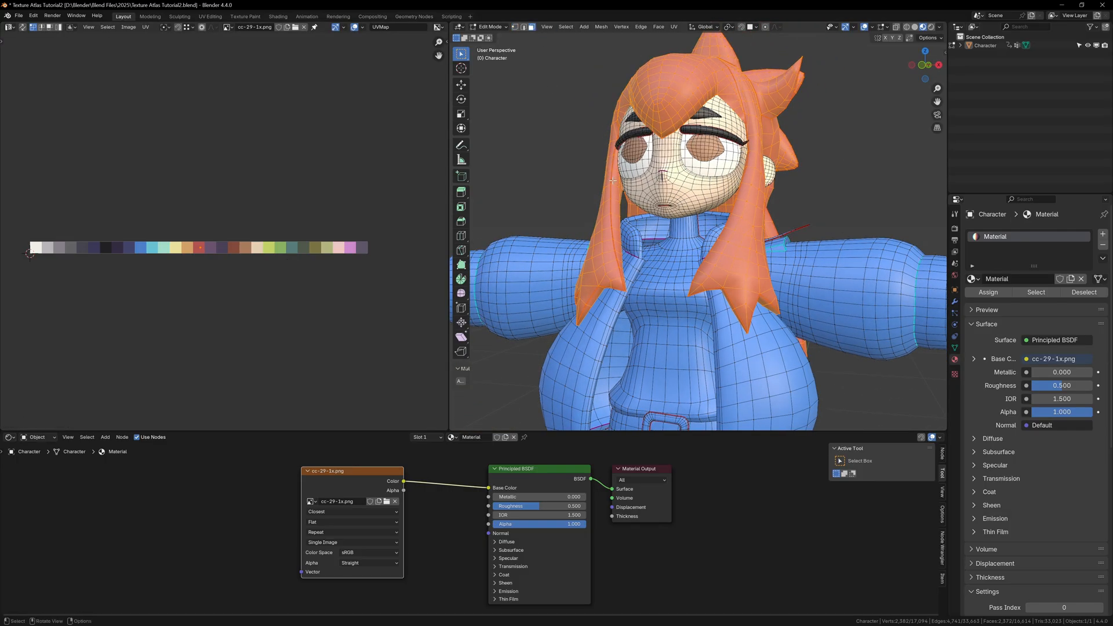
Step: Move the hand island onto its skin swatch
middle_click_drag(696, 262, 609, 261)
scroll(661, 217, "up", 2)
key("l")
key("g")
key("x")
left_click(206, 247)
Step: Place the jacket UVs on the dark grey swatch
key("l")
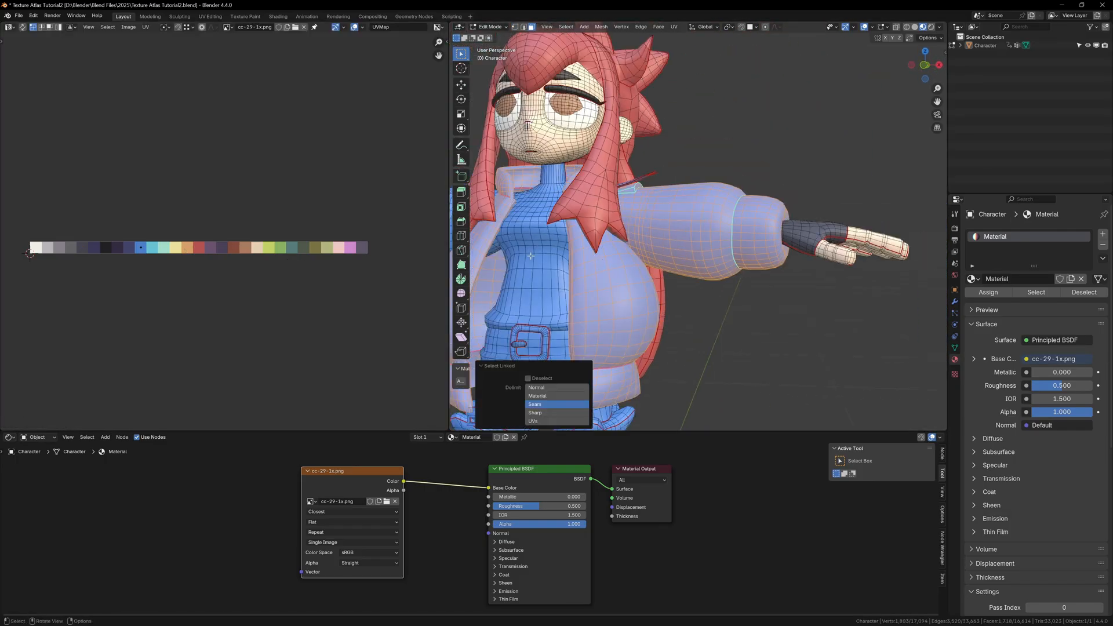
key("g")
key("x")
left_click(113, 247)
scroll(653, 274, "up", 2)
Step: Set the torso on the red swatch and the belt band on tan
key("l")
key("g")
key("x")
left_click(200, 248)
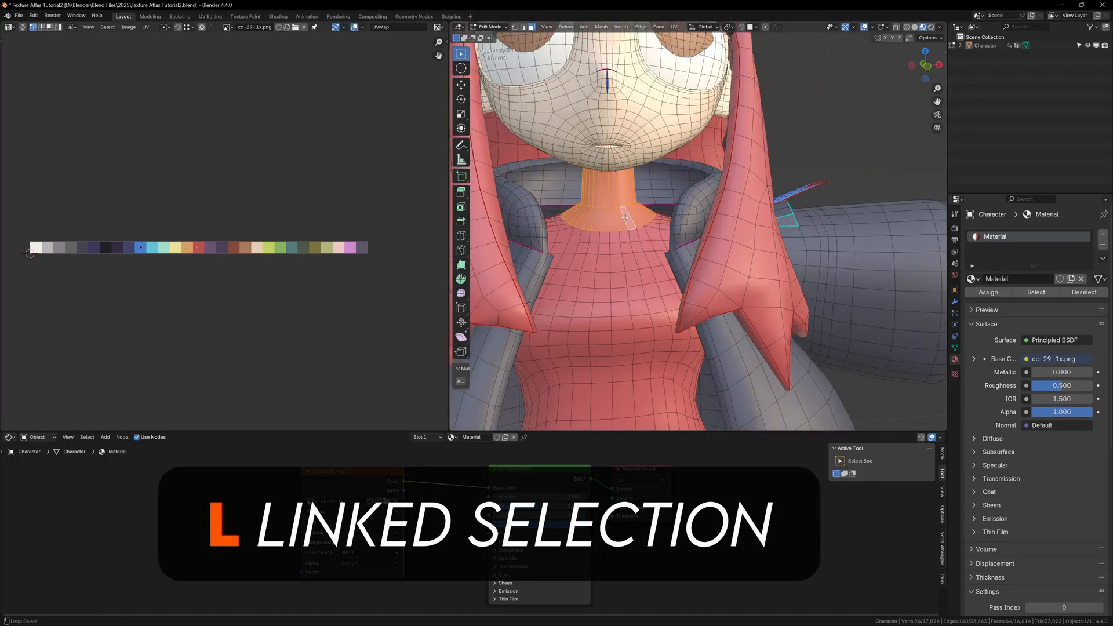
scroll(653, 274, "down", 2)
key("l")
left_click(186, 248)
scroll(641, 258, "up", 2)
Step: Shift the buckle onto the tan swatch and the cuffs onto cream
key("g")
key("x")
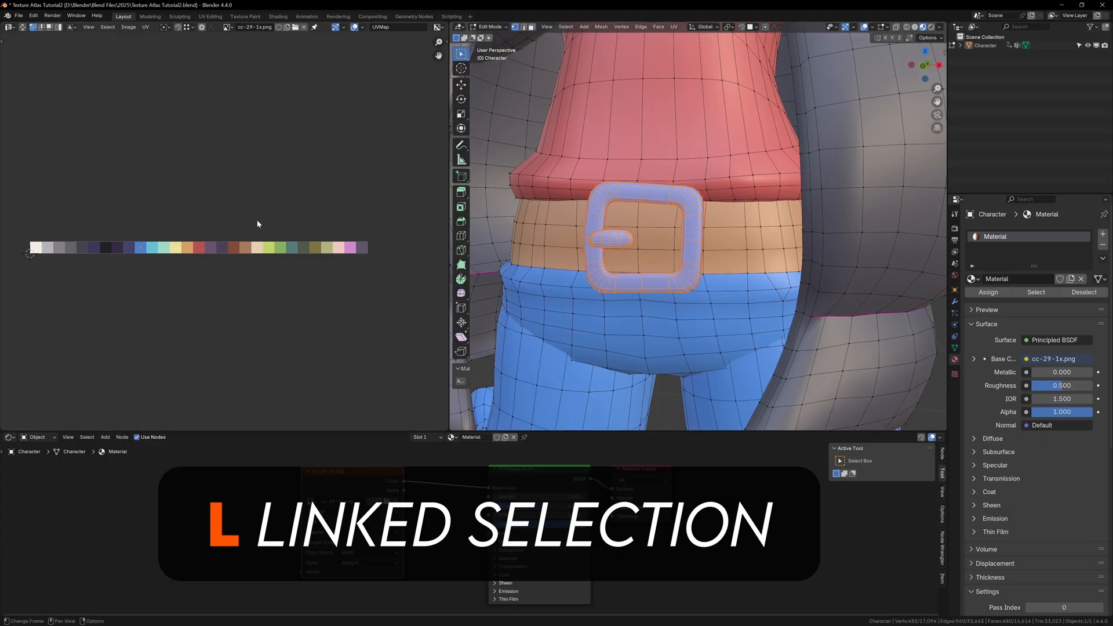
left_click(187, 247)
scroll(662, 261, "down", 2)
key("l")
Step: Move the sock cuffs onto a pale swatch and select the linked shoe pieces
key("g")
key("x")
left_click(212, 257)
key("g")
key("x")
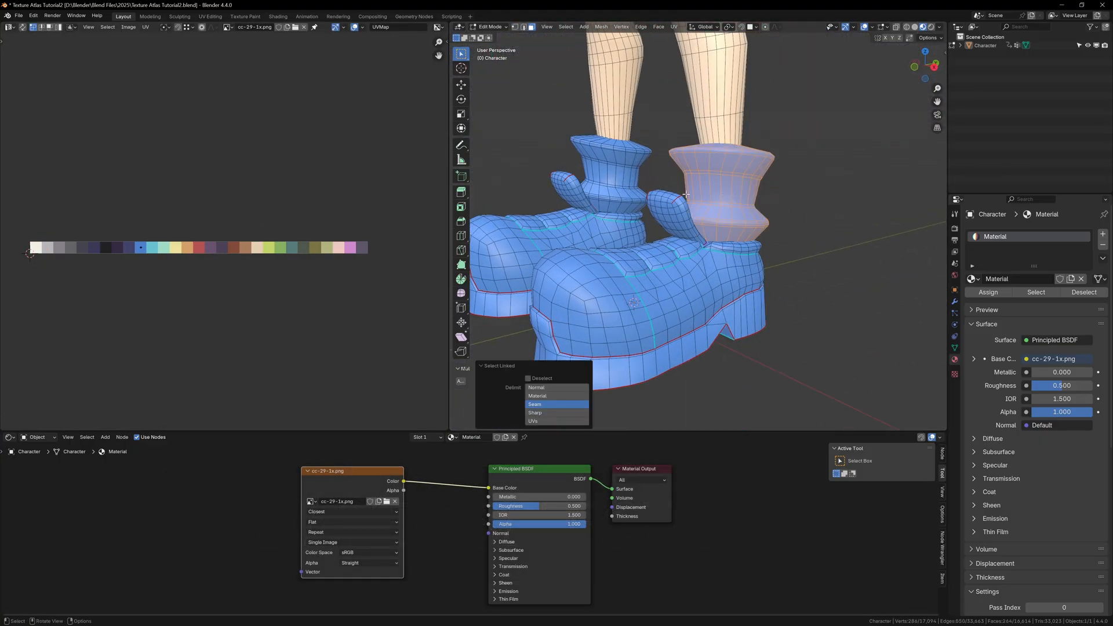
left_click(39, 249)
key("l")
scroll(668, 263, "up", 2)
Step: Colour the shoes: dark uppers, white toes and red soles from the palette
key("g")
key("x")
left_click(106, 248)
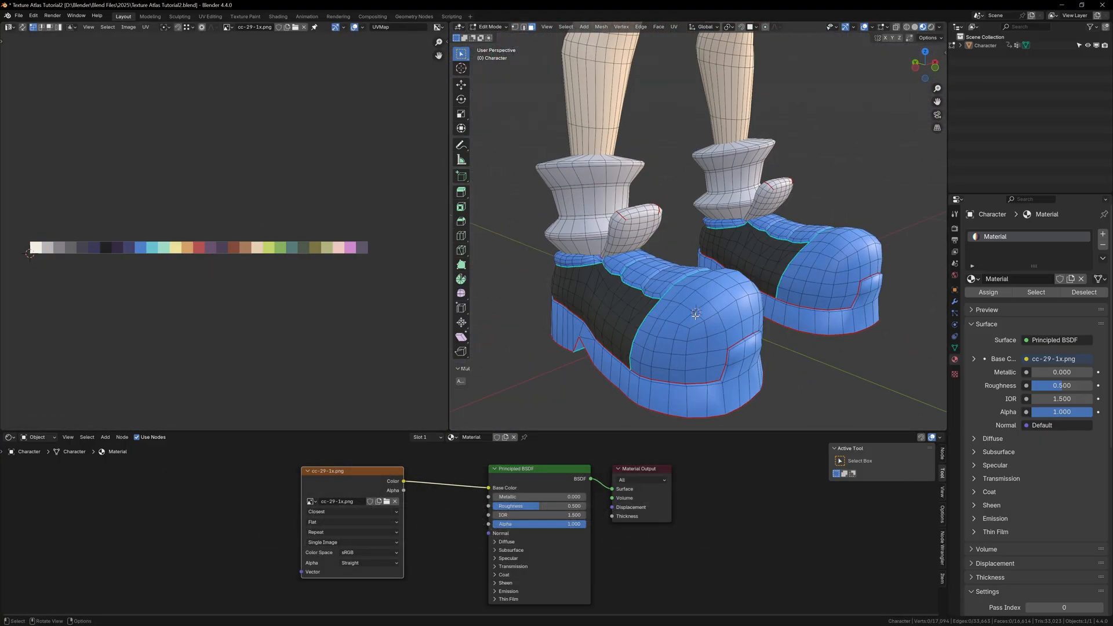
key("l")
key("l")
key("g")
key("x")
left_click(35, 247)
Step: Leave Edit Mode and orbit out to view the fully coloured character
middle_click_drag(661, 278, 773, 312)
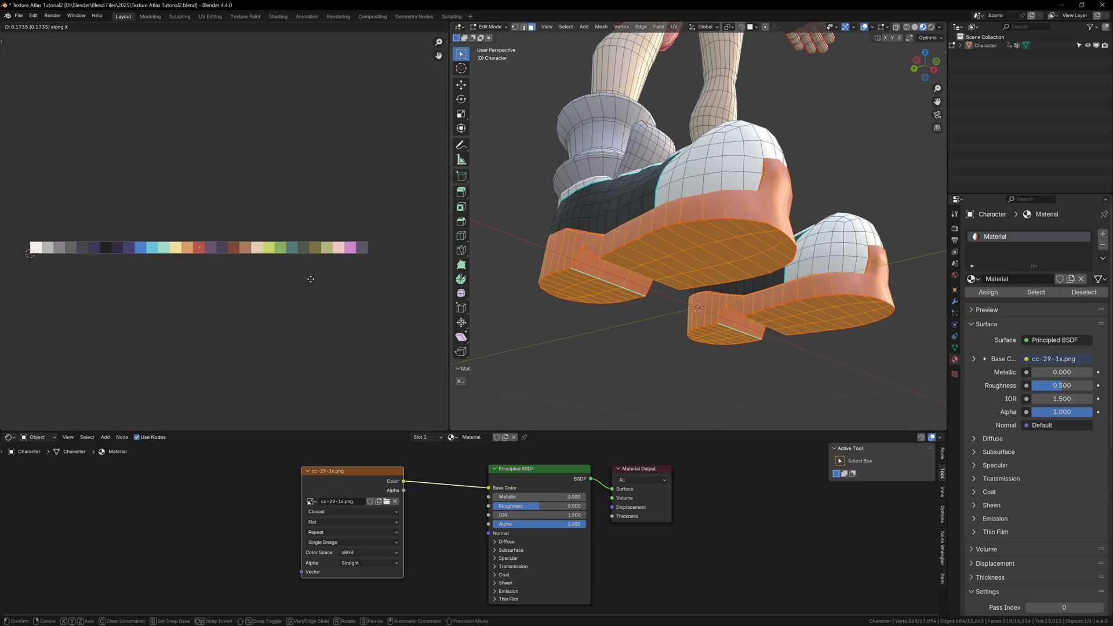
key("Tab")
scroll(759, 198, "down", 5)
middle_click_drag(759, 198, 802, 269)
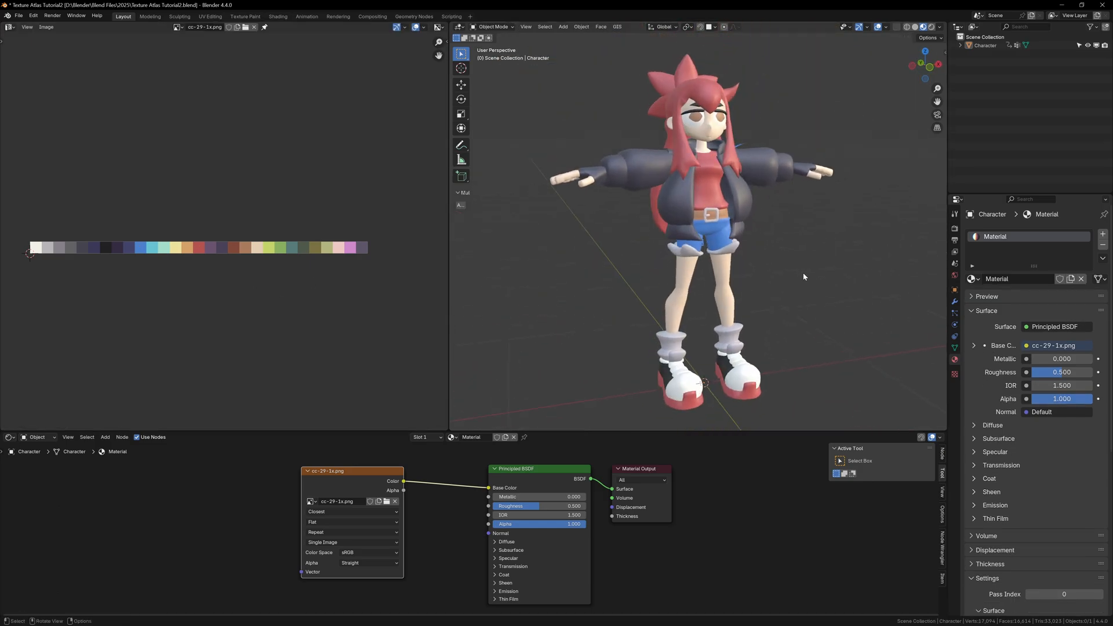
Step: Preview the palette image as flat unlit colour and move the hair and shirt onto the cyan swatch
key("Tab")
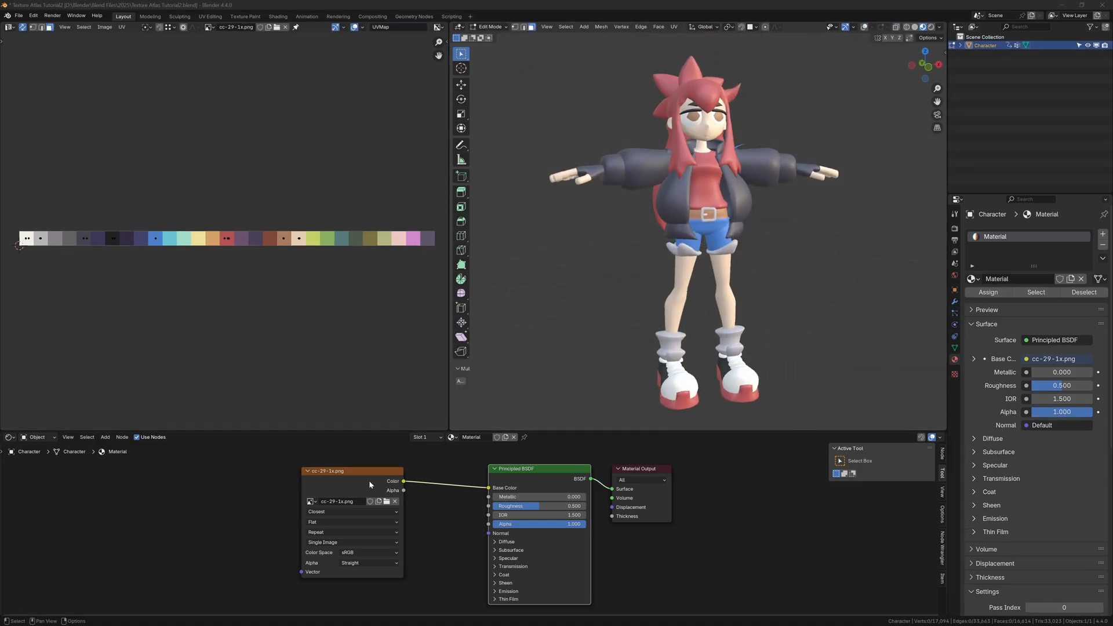
left_click(370, 485, "ctrl+shift")
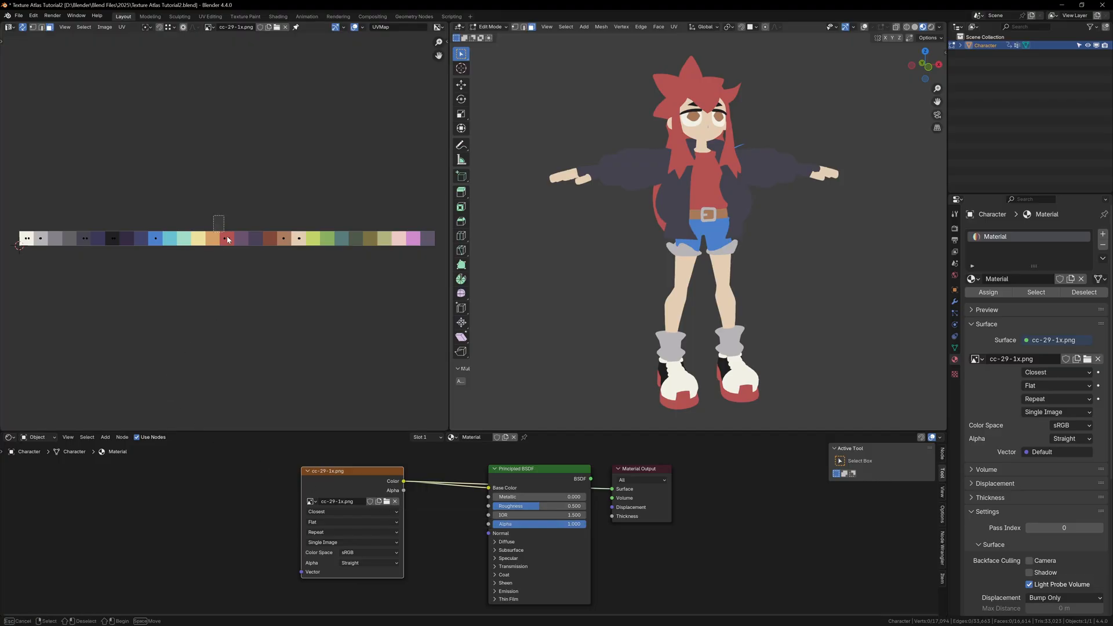
key("g")
key("x")
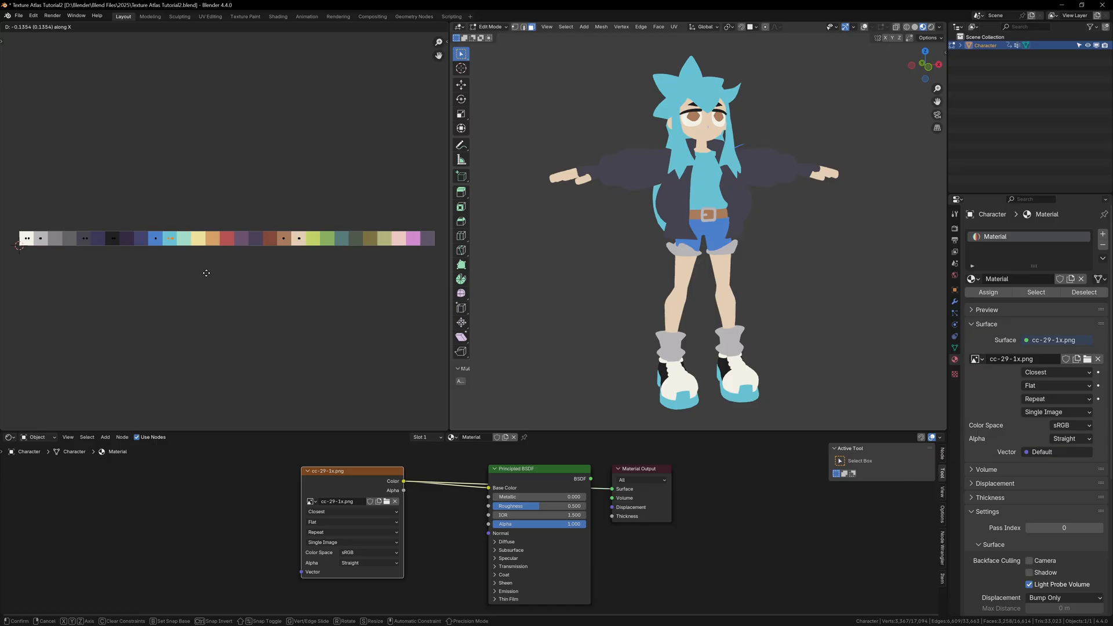
left_click(207, 273)
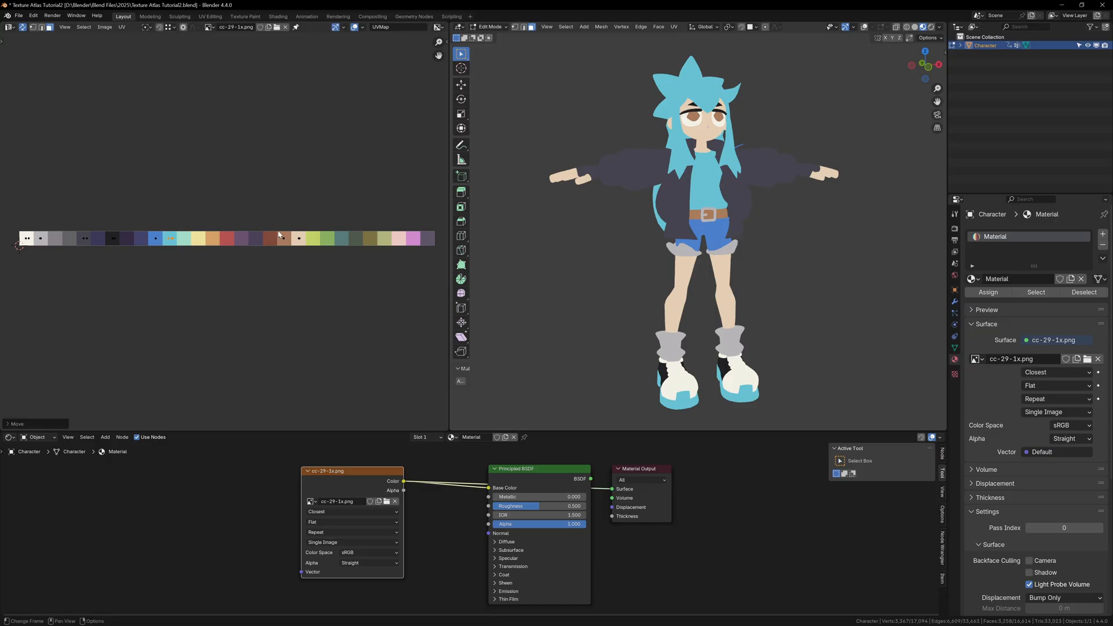
Step: Pick the belt and start sliding its colour horizontally along the palette
left_click(279, 236)
key("g")
key("x")
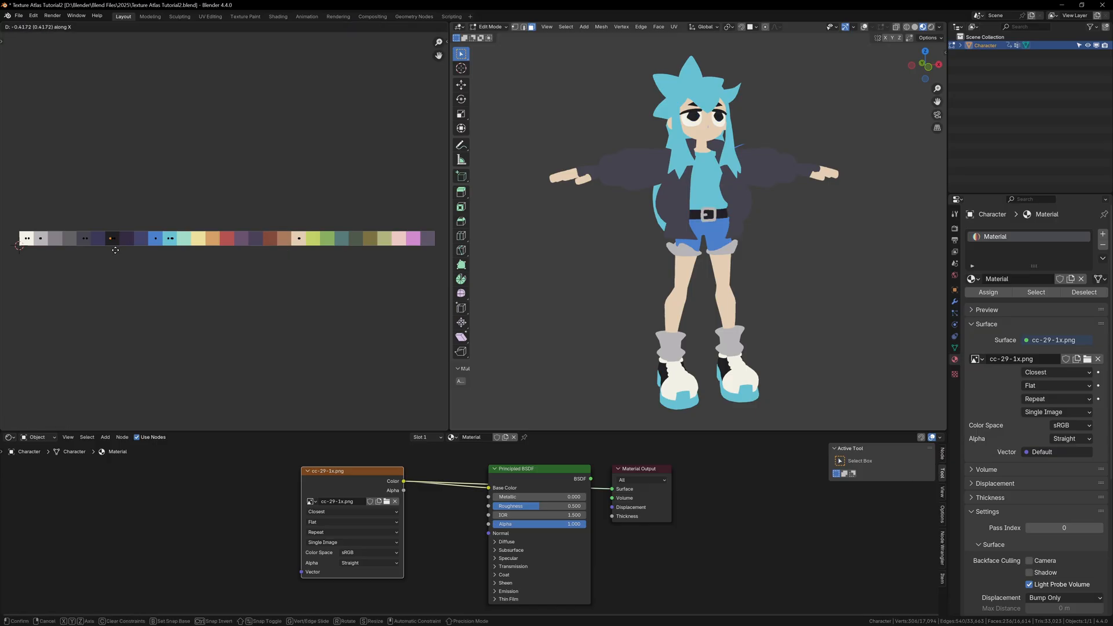
Step: Settle the belt colour and turn the bottom area into a UV Editor showing the palette strip
left_click(323, 254)
left_click(10, 424)
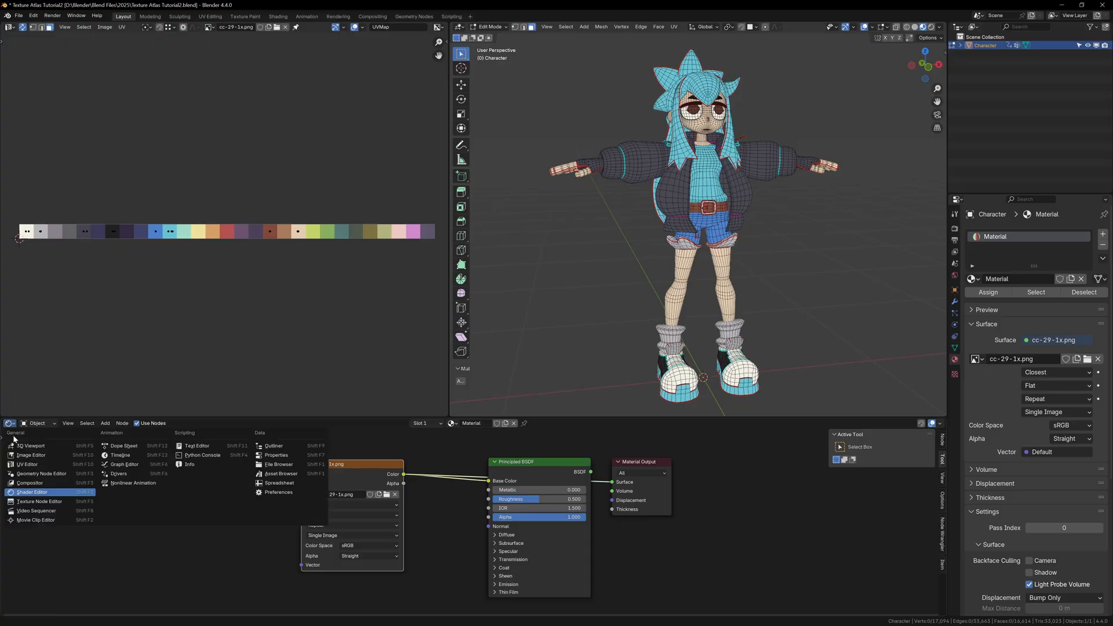
left_click(26, 465)
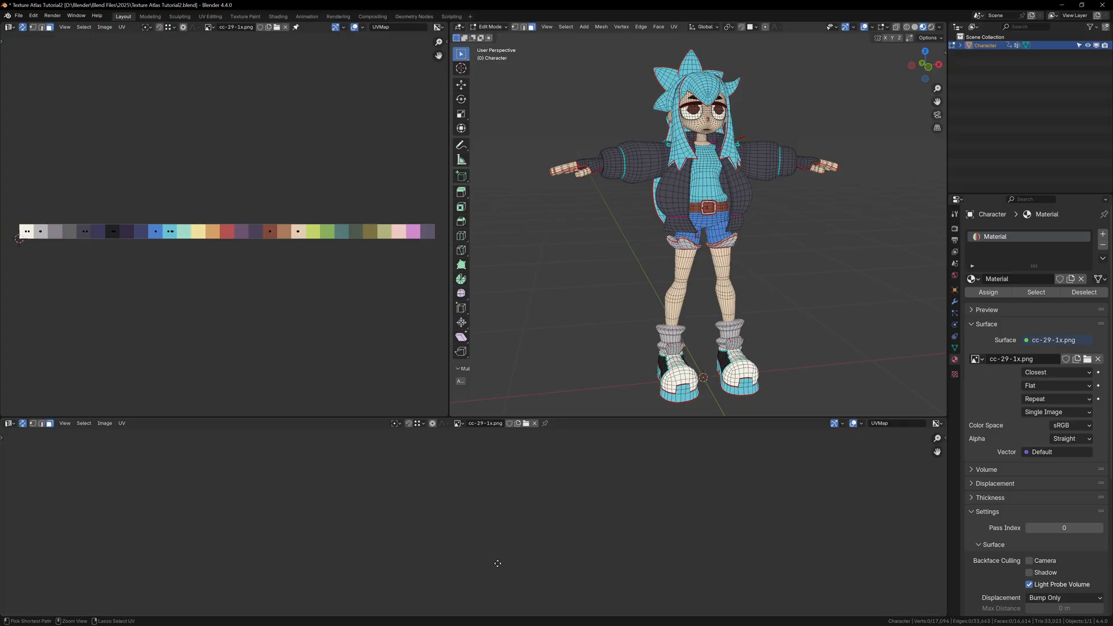
key("a")
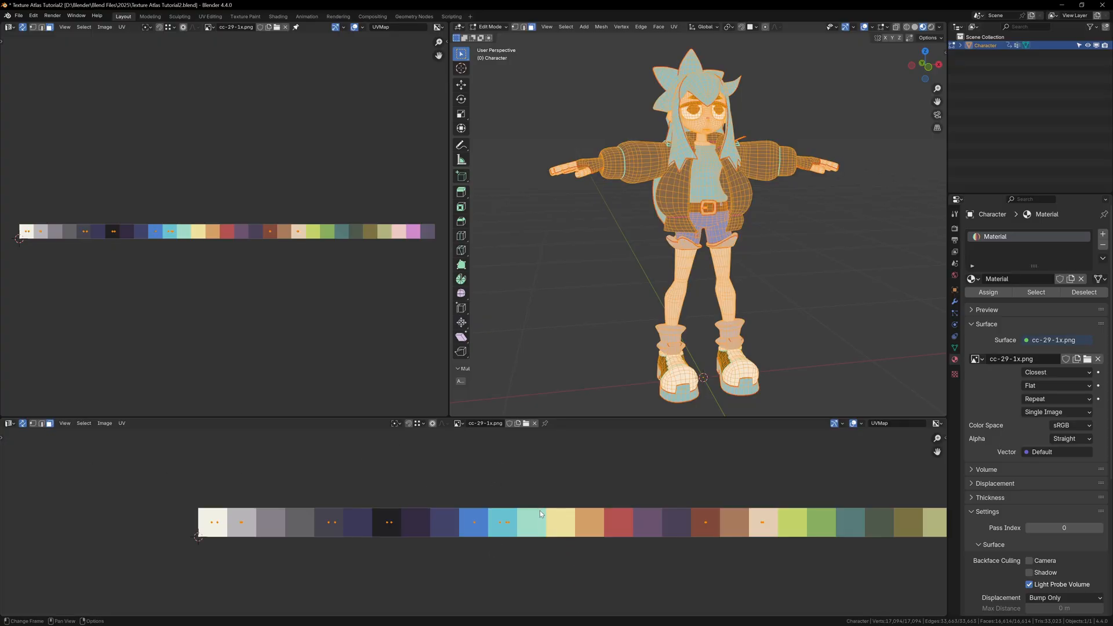
middle_click_drag(540, 514, 482, 510)
scroll(521, 517, "up", 1)
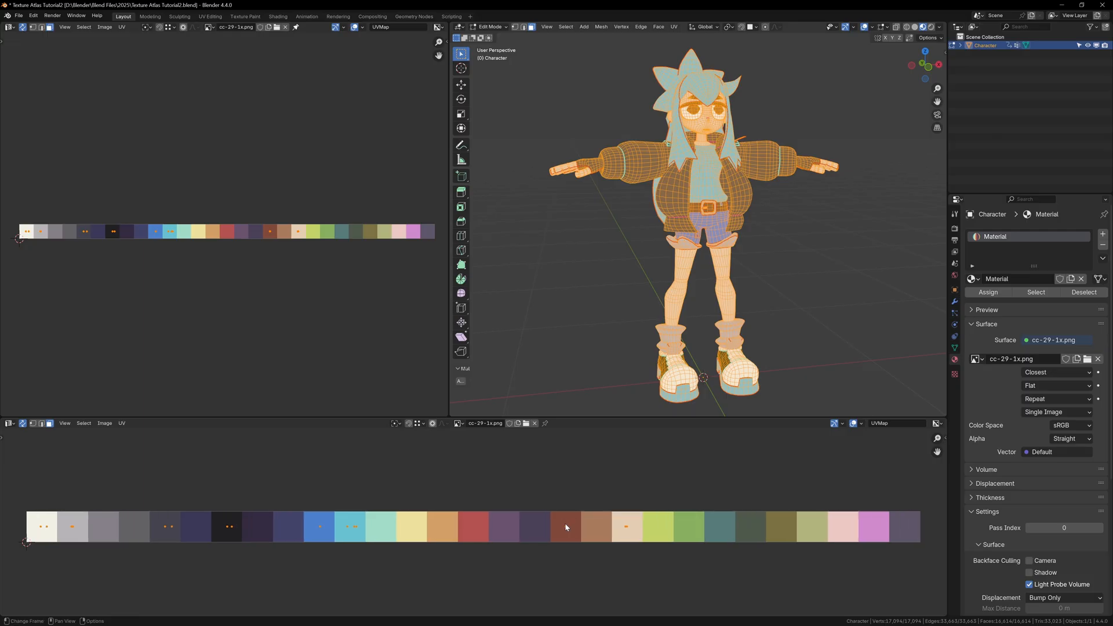
key("alt+a")
Step: Make the top-left area a front-facing 3D Viewport with overlays hidden and the side panel closed
left_click(11, 28)
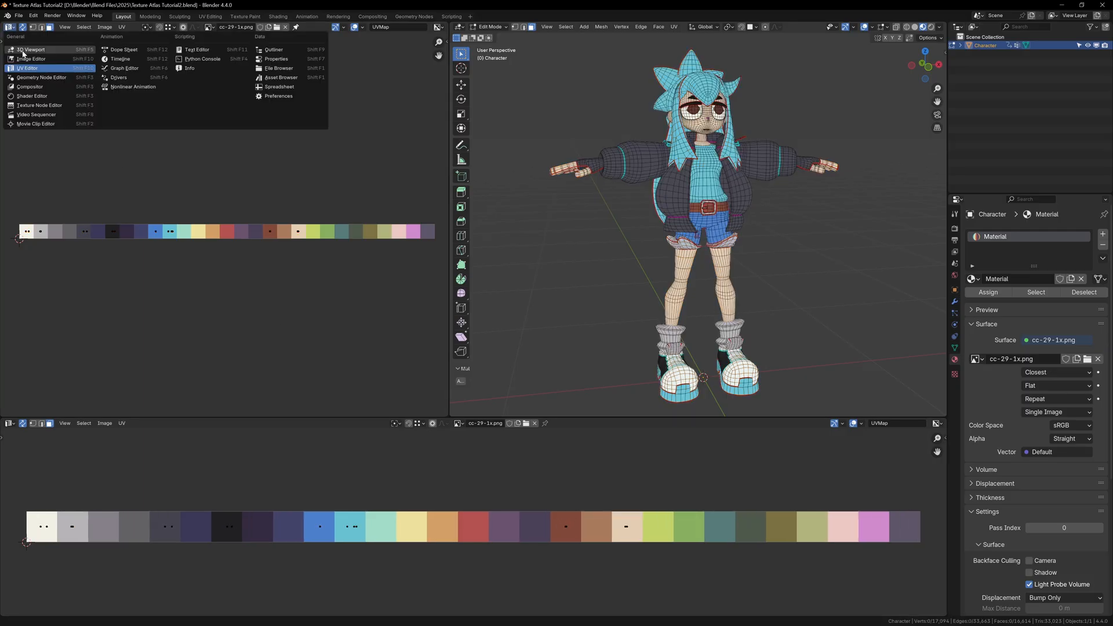
left_click(26, 50)
middle_click_drag(262, 192, 301, 186)
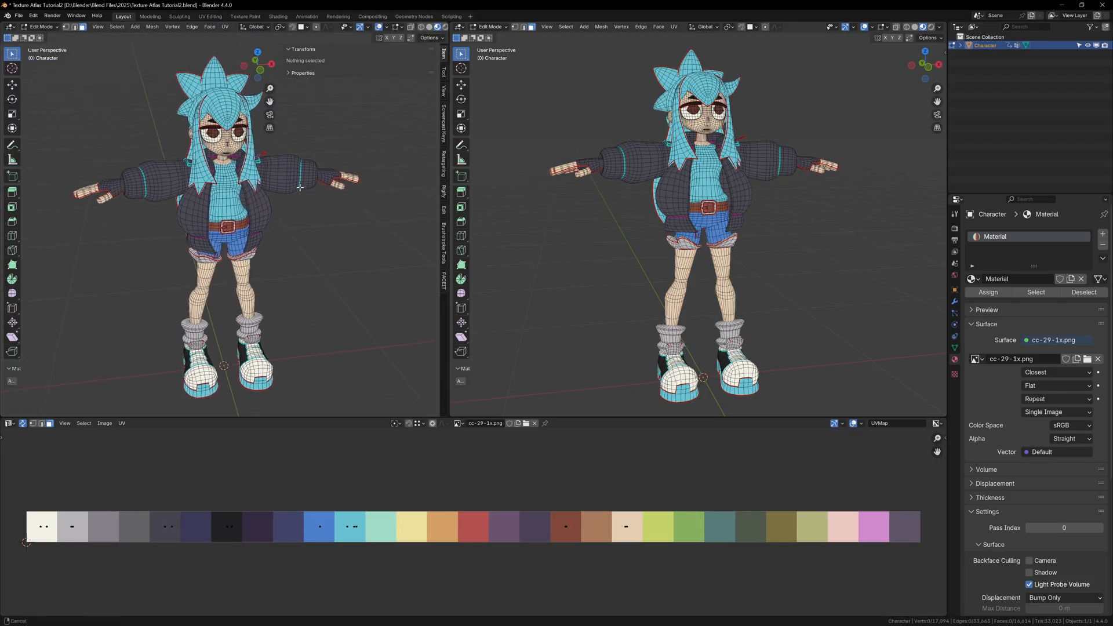
key("shift+alt+z")
key("n")
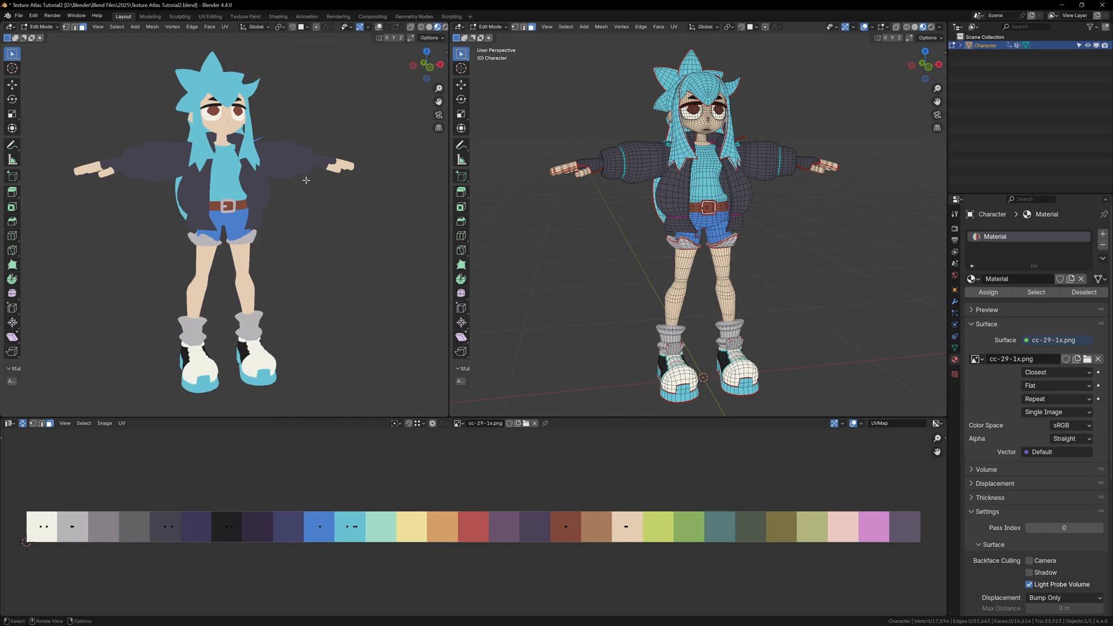
scroll(305, 180, "up", 2)
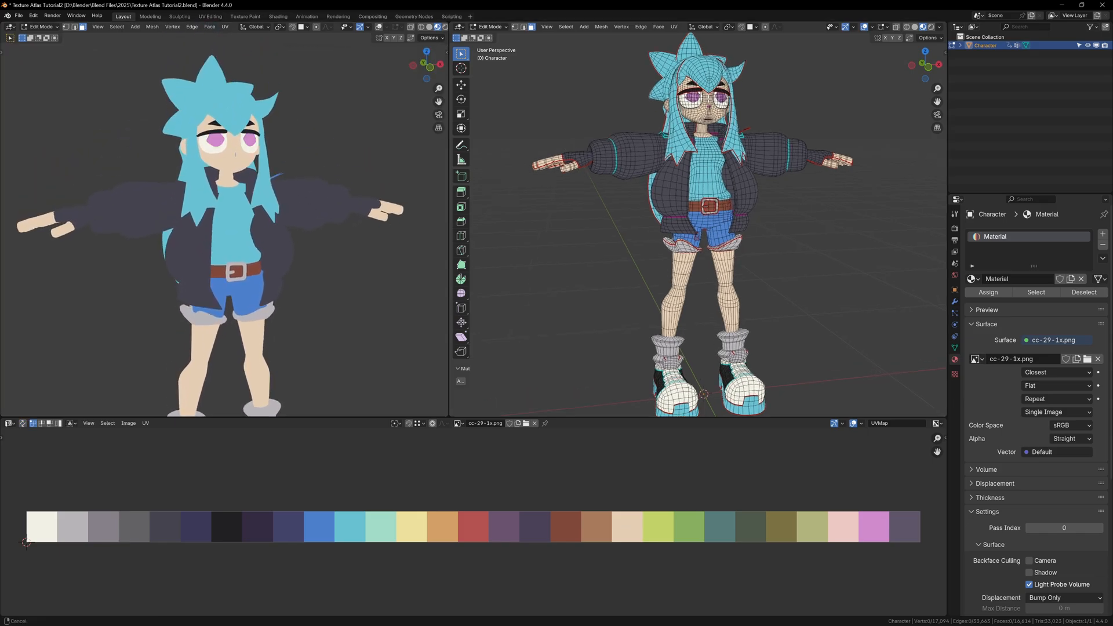
scroll(716, 218, "up", 2)
scroll(716, 218, "up", 2)
scroll(716, 219, "up", 2)
scroll(716, 219, "up", 2)
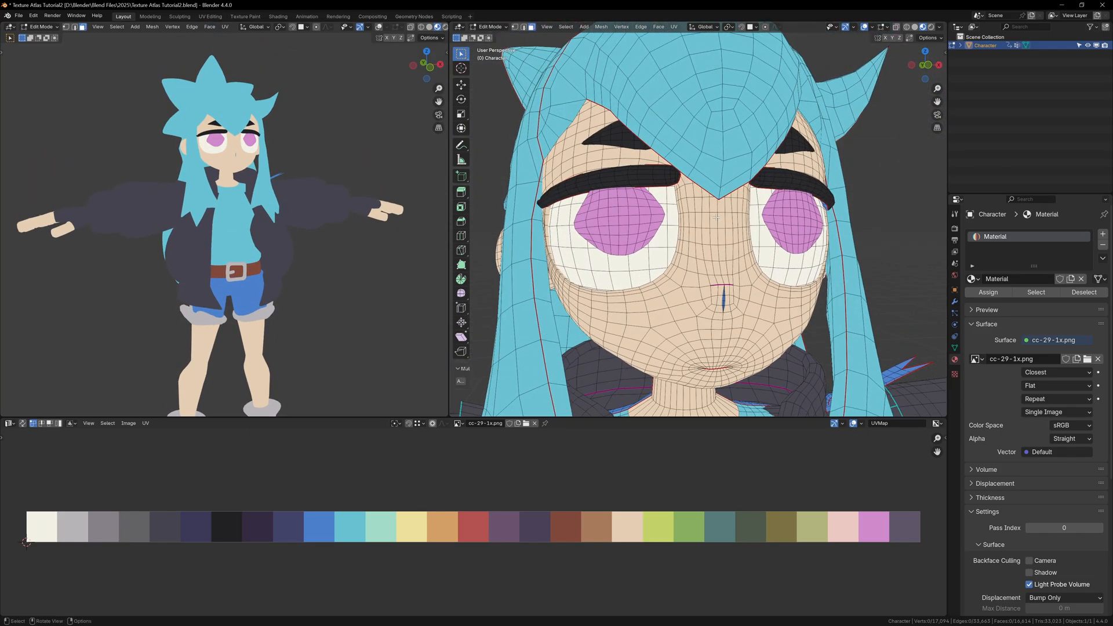
Step: Inset both eyes and move the new outer rings onto the black swatch
middle_click_drag(715, 218, 730, 211)
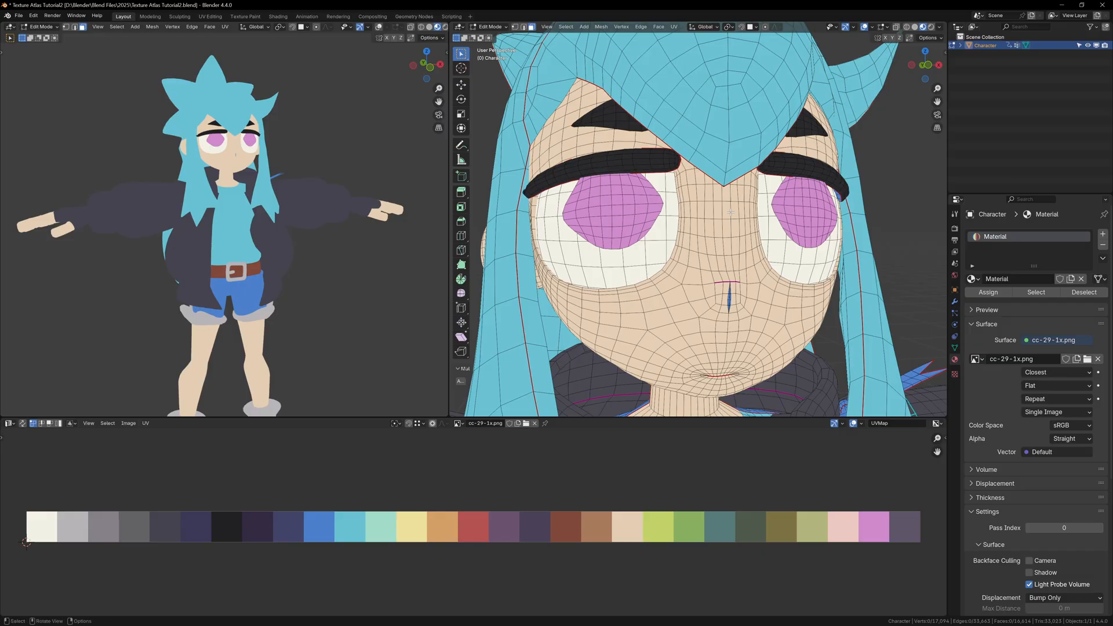
key("l")
key("l")
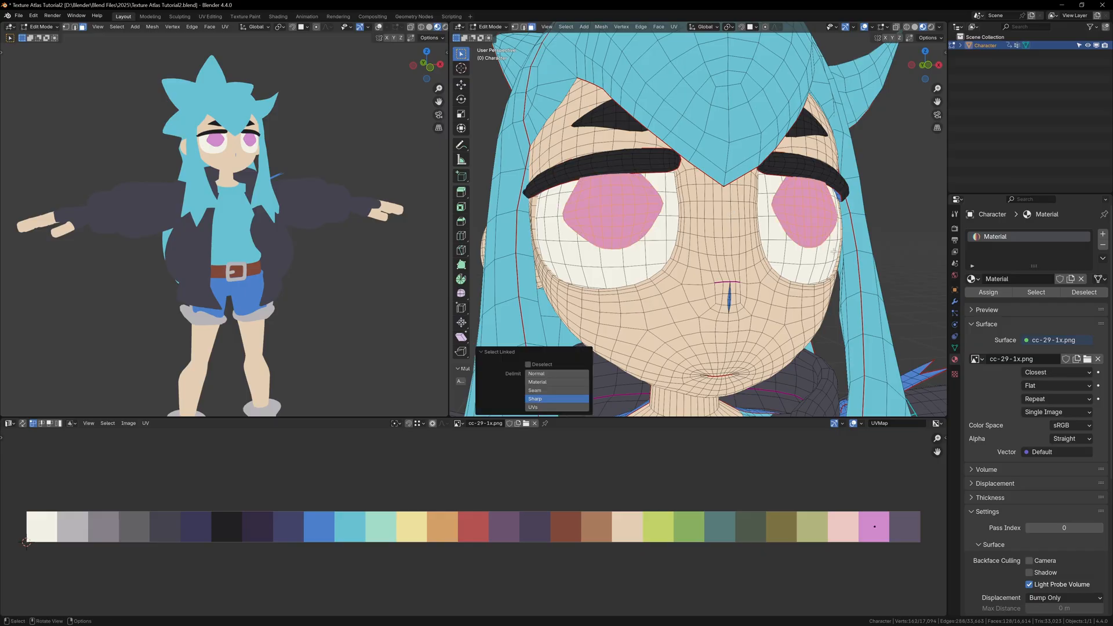
key("i")
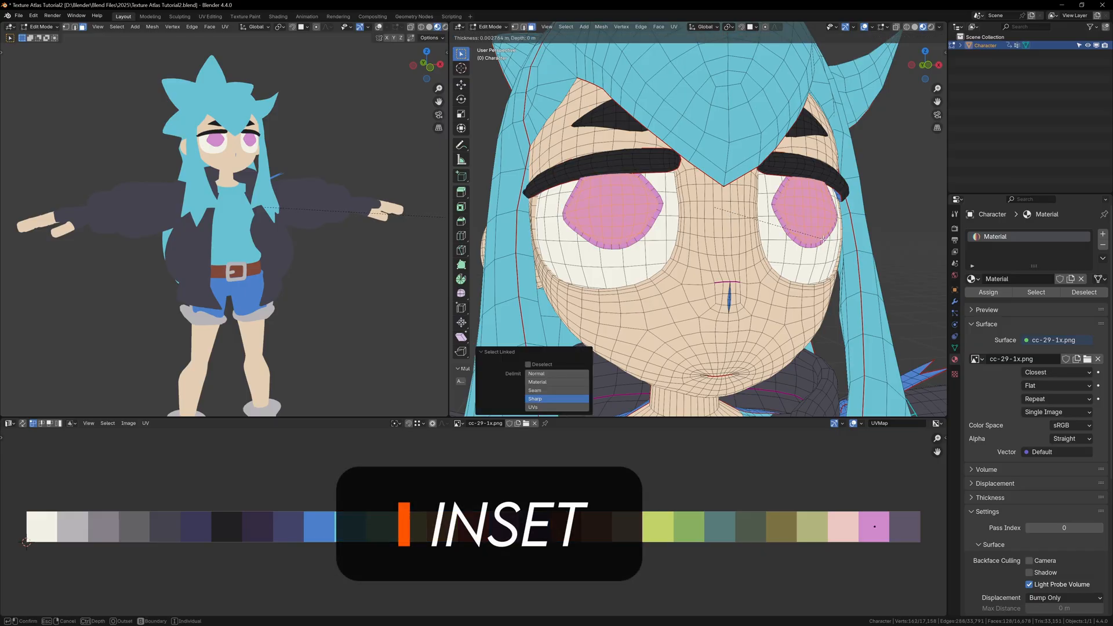
left_click(829, 241)
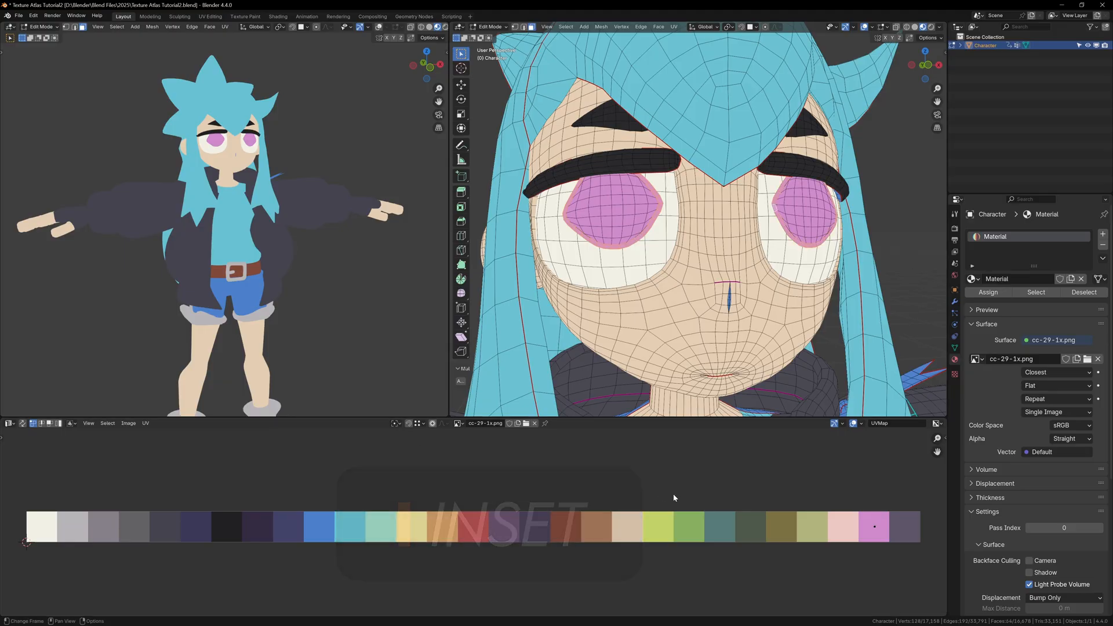
key("g")
left_click(162, 467)
Step: Brush-select the eye centres and move them onto the cream/white swatch
key("alt+a")
key("c")
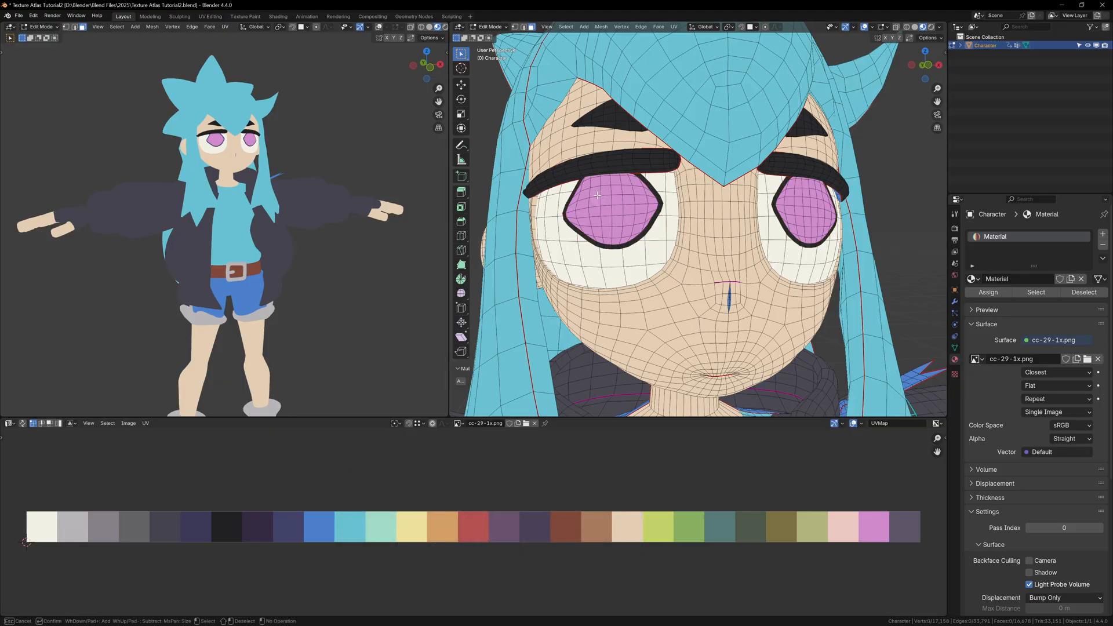
right_click(811, 224)
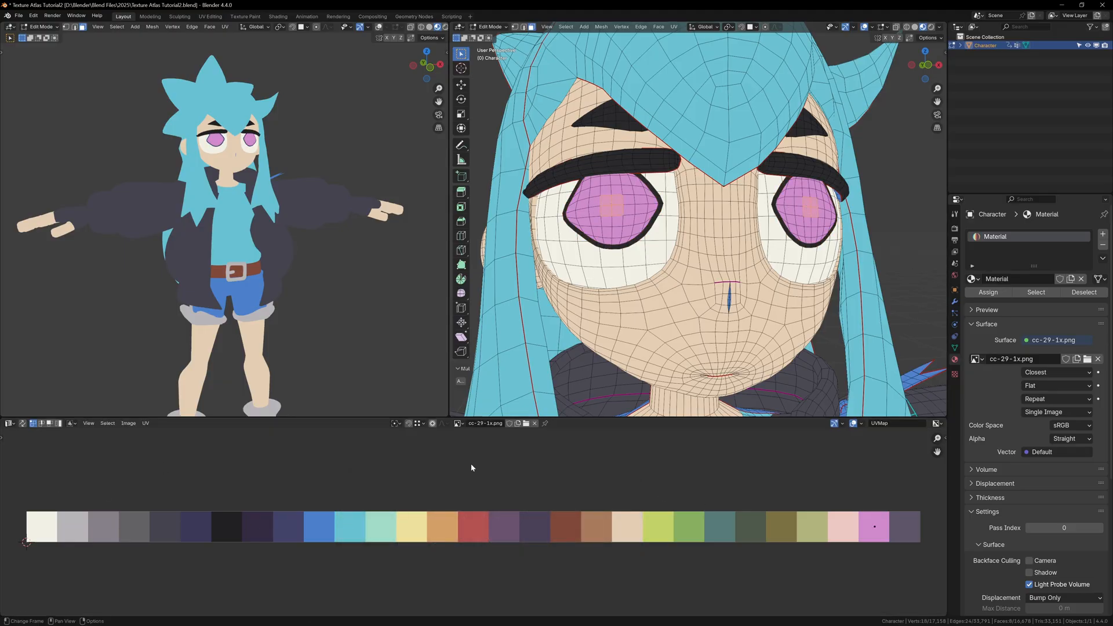
key("g")
left_click(754, 522)
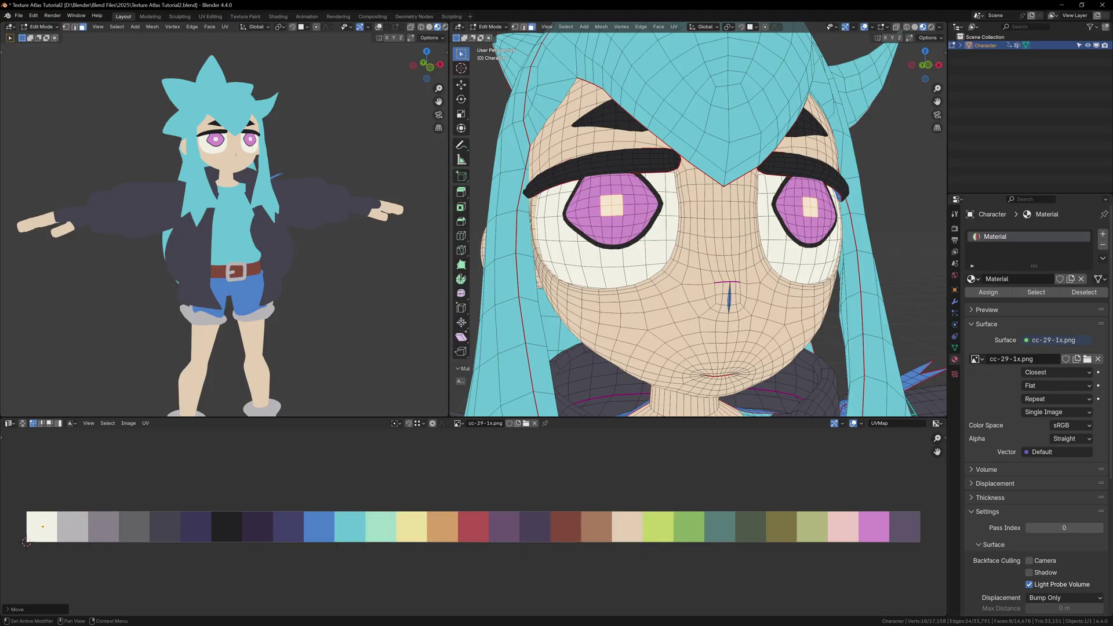
Step: Round the eye highlights with LoopTools Circle and clear the selection
right_click(709, 226)
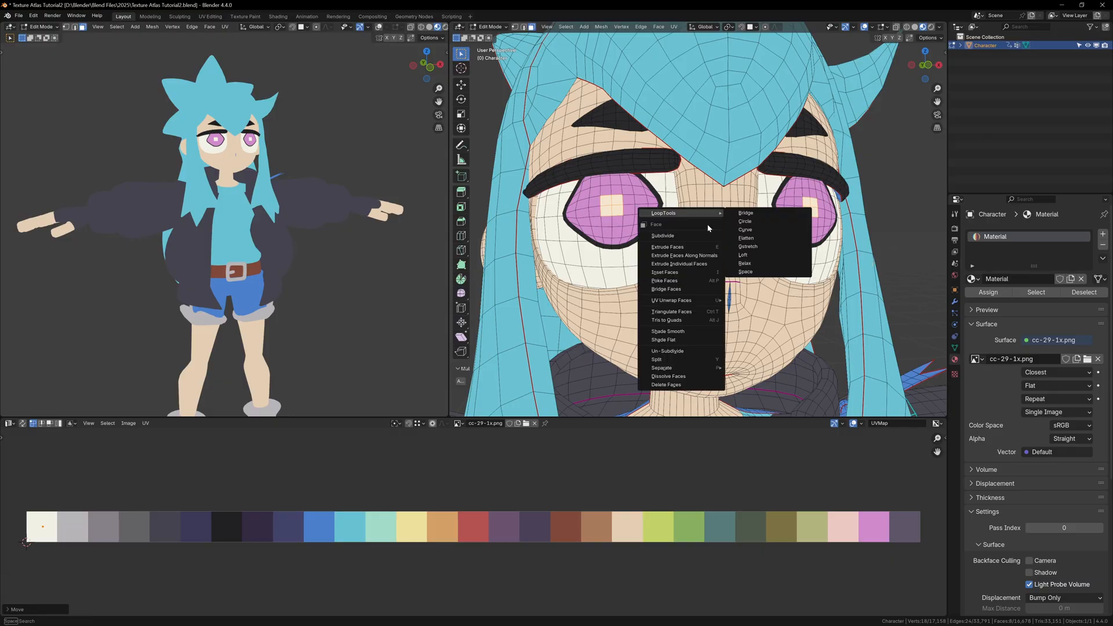
left_click(744, 223)
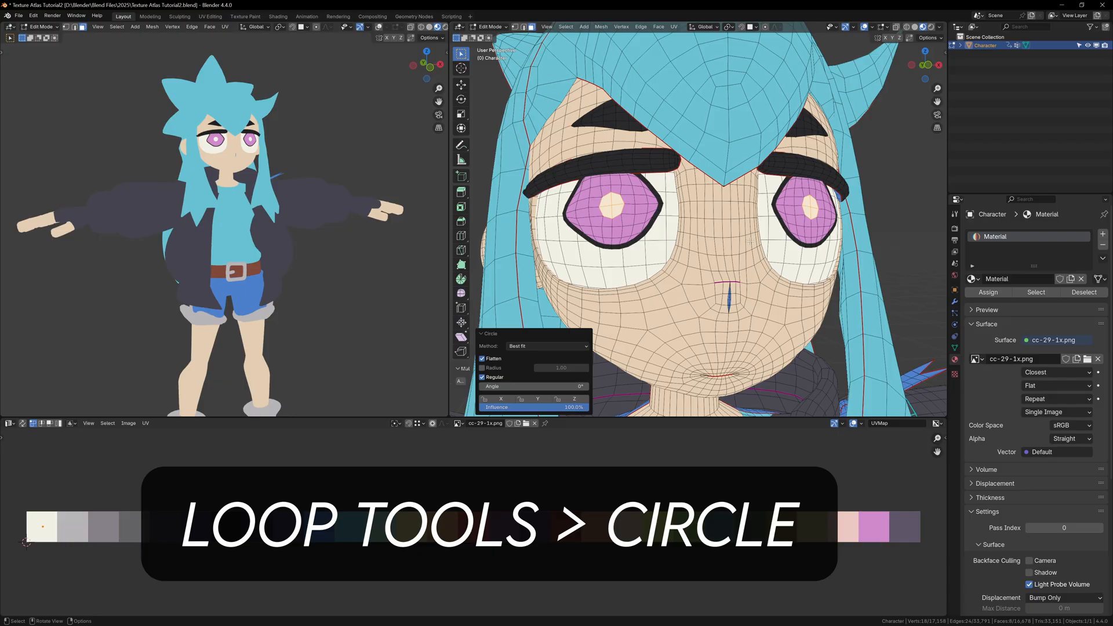
scroll(750, 240, "up", 1)
key("alt+a")
scroll(697, 248, "up", 3)
scroll(654, 251, "up", 2)
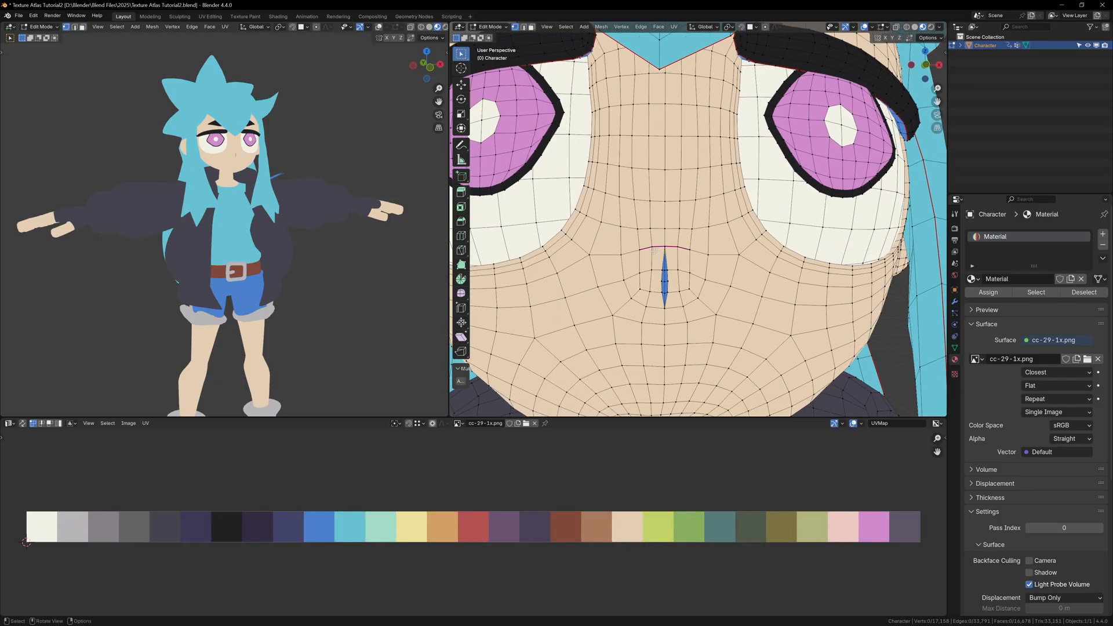
Step: Knife-cut new edges around the nose and brush-select the nose and mouth faces
key("k")
left_click(709, 254)
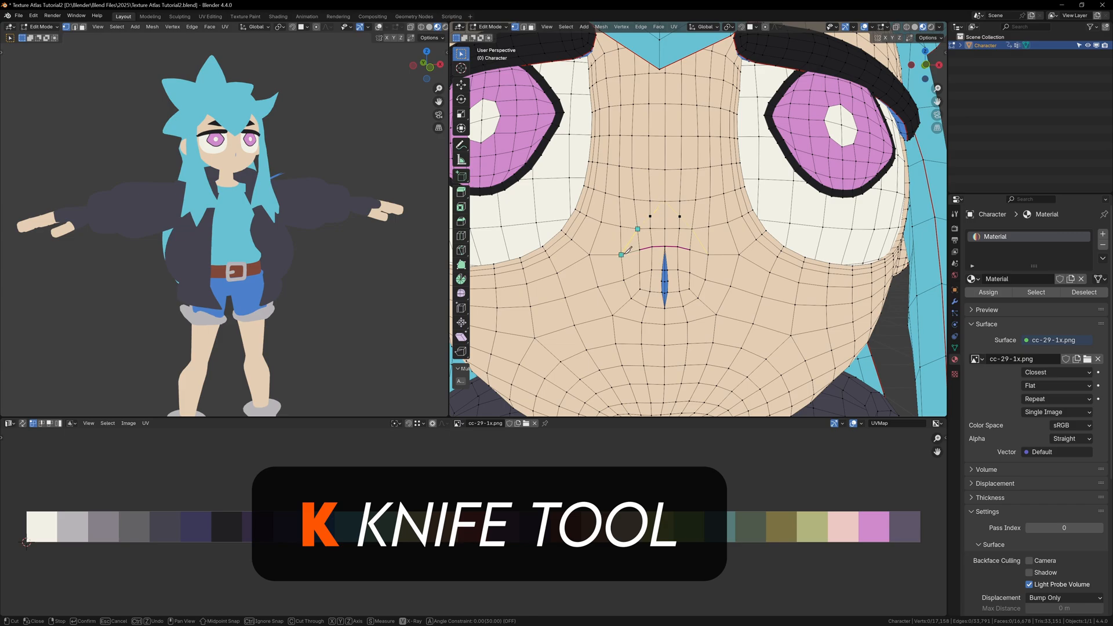
key("Return")
key("3")
key("c")
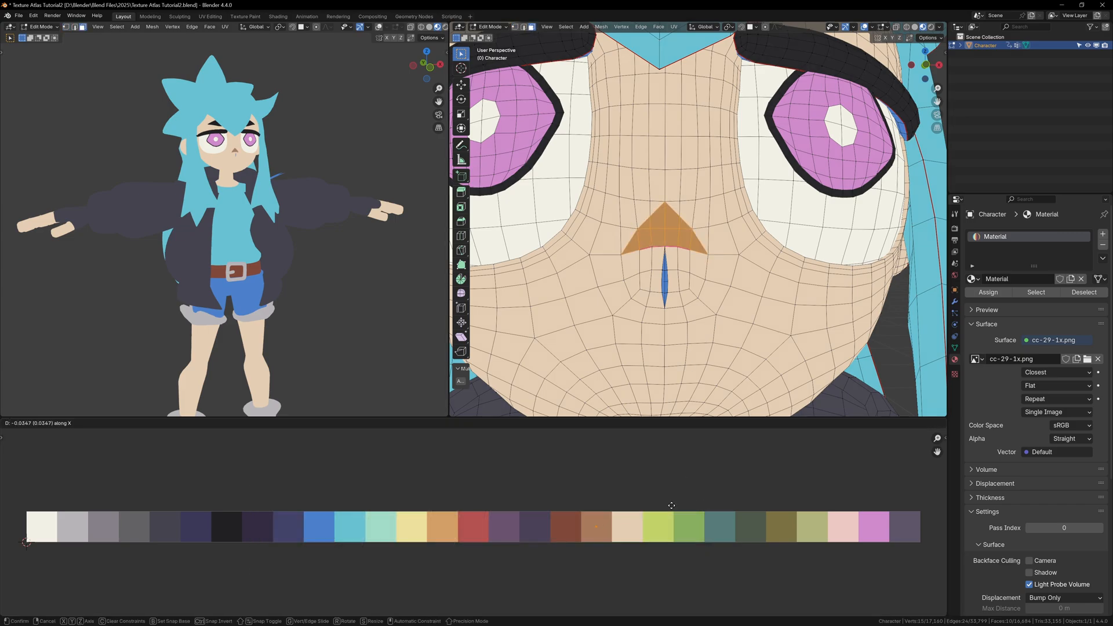
scroll(733, 279, "down", 3)
scroll(732, 278, "up", 4)
left_click(732, 278)
Step: Darken the mouth faces and select a ring of faces around the neck
key("ctrl+r")
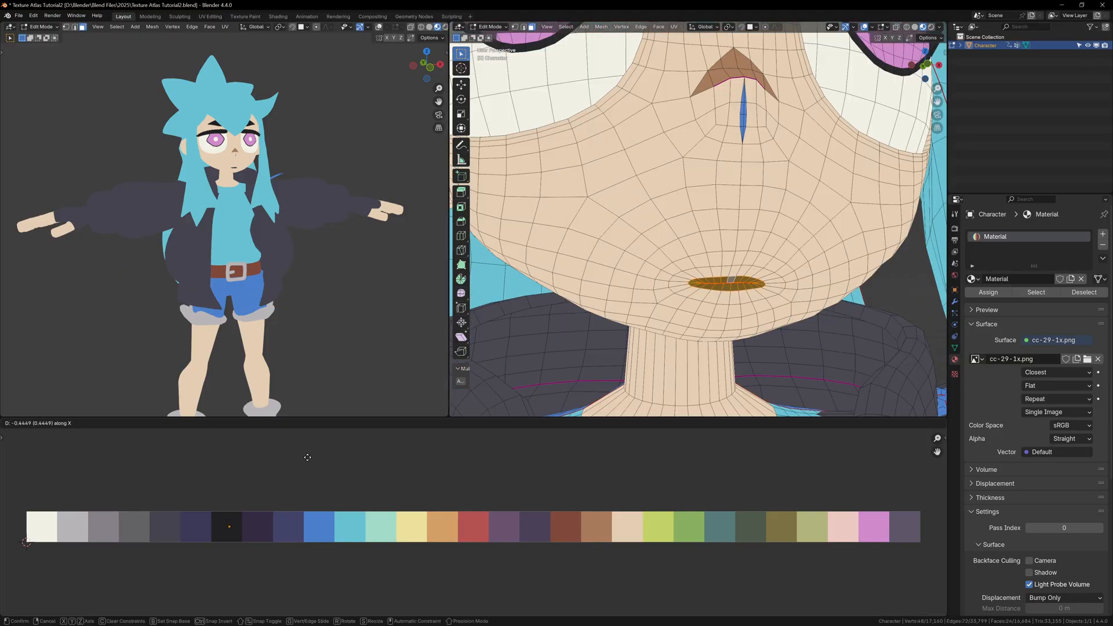
left_click(733, 280)
middle_click_drag(733, 279, 673, 283)
left_click(673, 283, "alt")
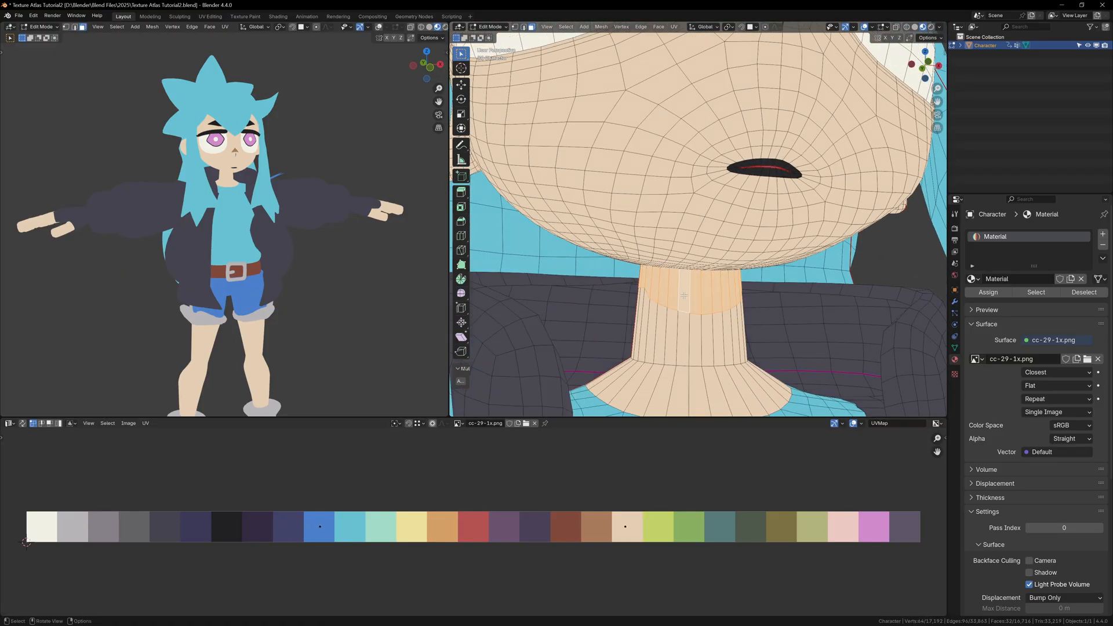
scroll(696, 261, "down", 3)
Step: Attempt a knife cut across the torso, cancel it, and brush-select a band of torso faces for the stripe
middle_click_drag(695, 174, 696, 348, "shift")
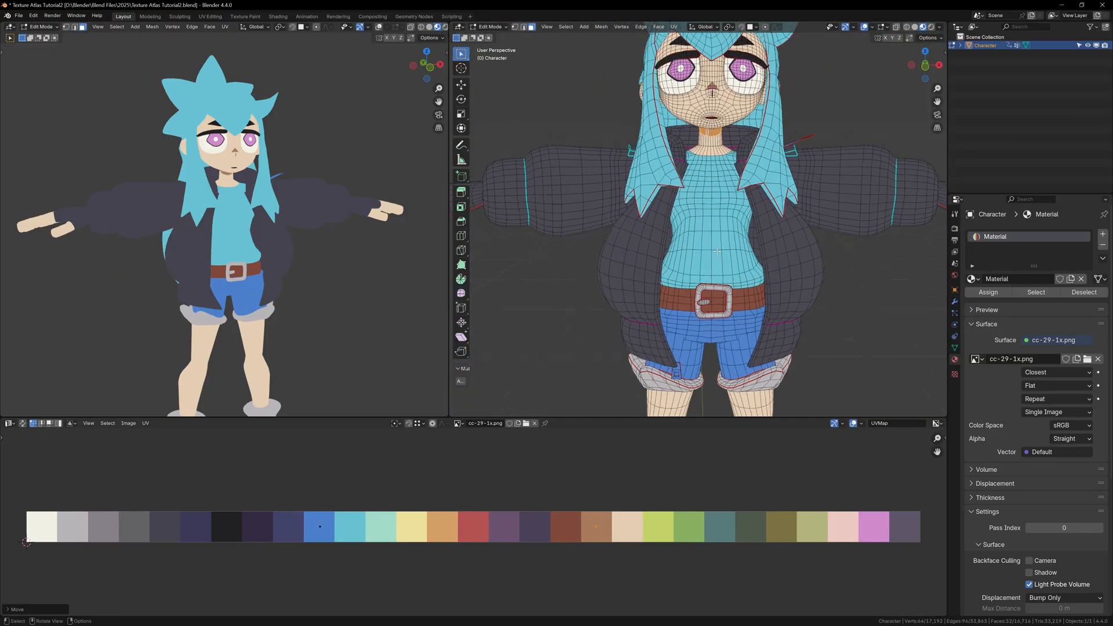
scroll(678, 261, "up", 3)
key("k")
left_click(655, 229)
key("Escape")
middle_click_drag(639, 279, 661, 262)
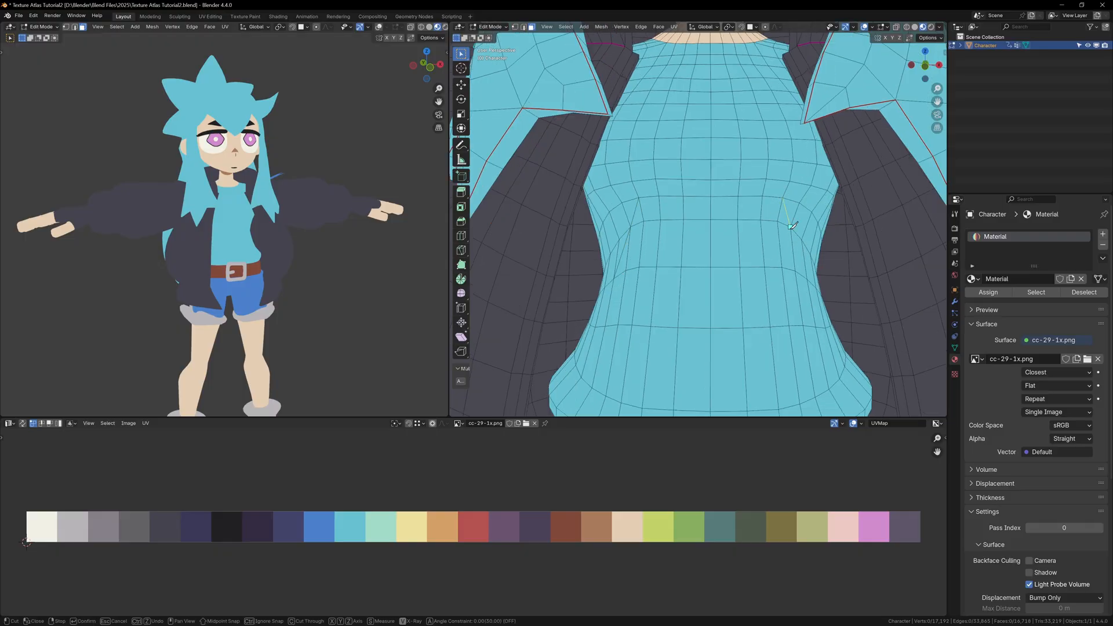
key("c")
left_click_drag(639, 209, 766, 246)
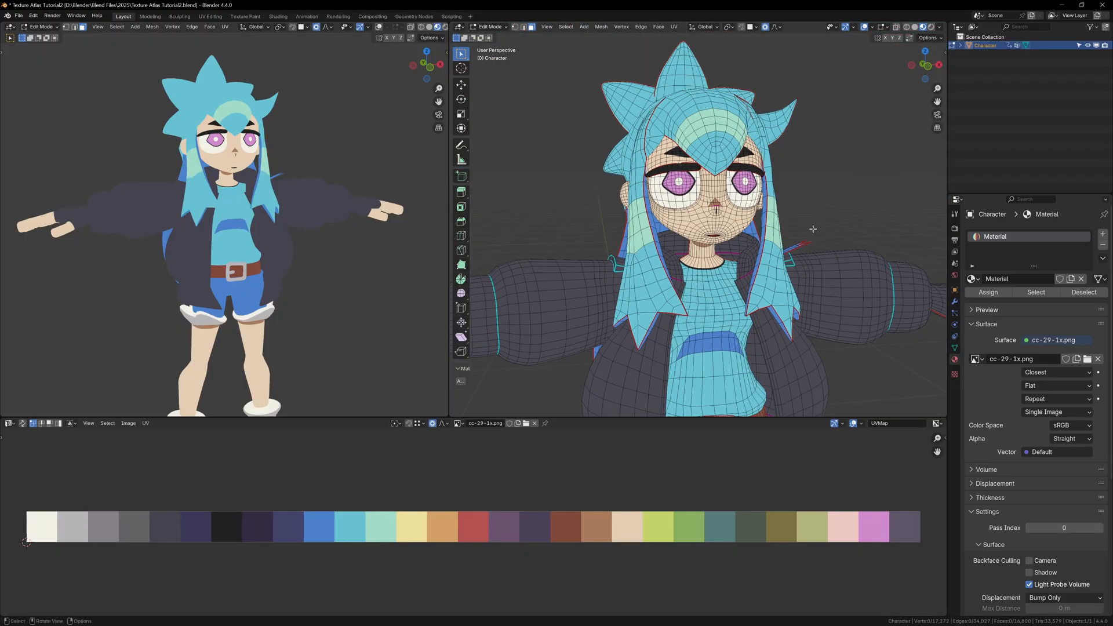
Step: Undo the last moves, then slide the whole character's UVs along the palette to a new colour scheme
key("ctrl+z")
key("ctrl+z")
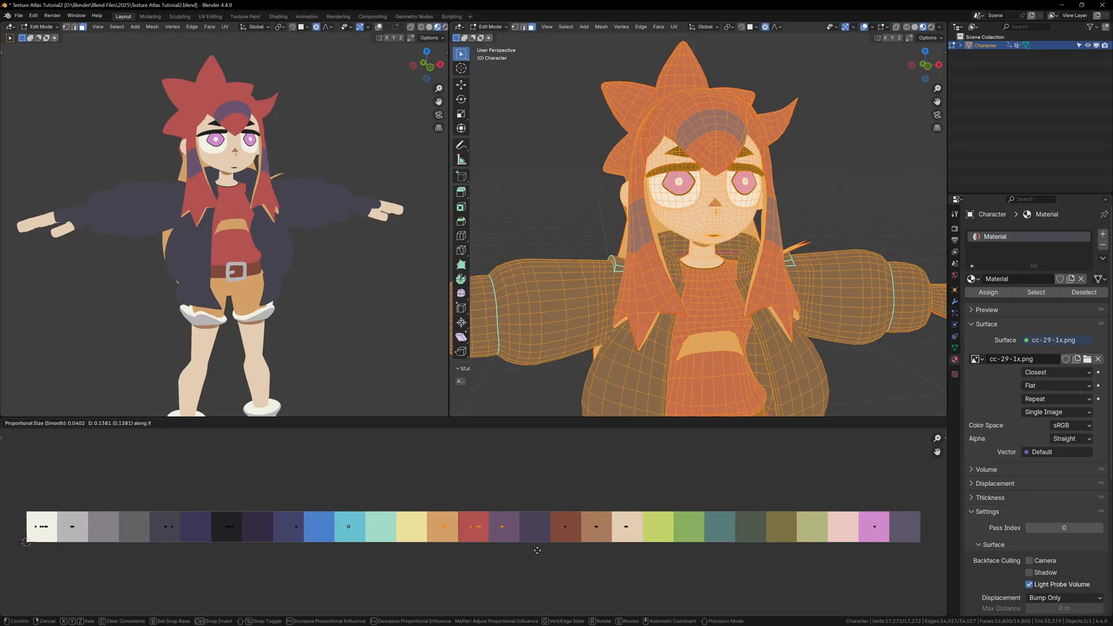
key("ctrl+z")
scroll(623, 247, "down", 4)
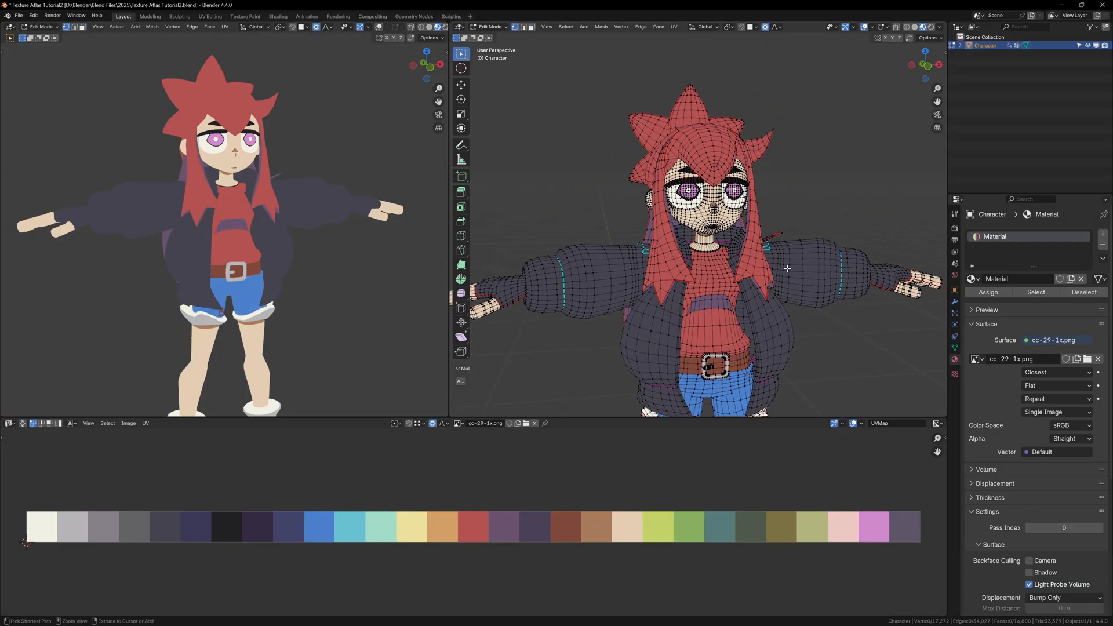
scroll(623, 248, "down", 1)
key("a")
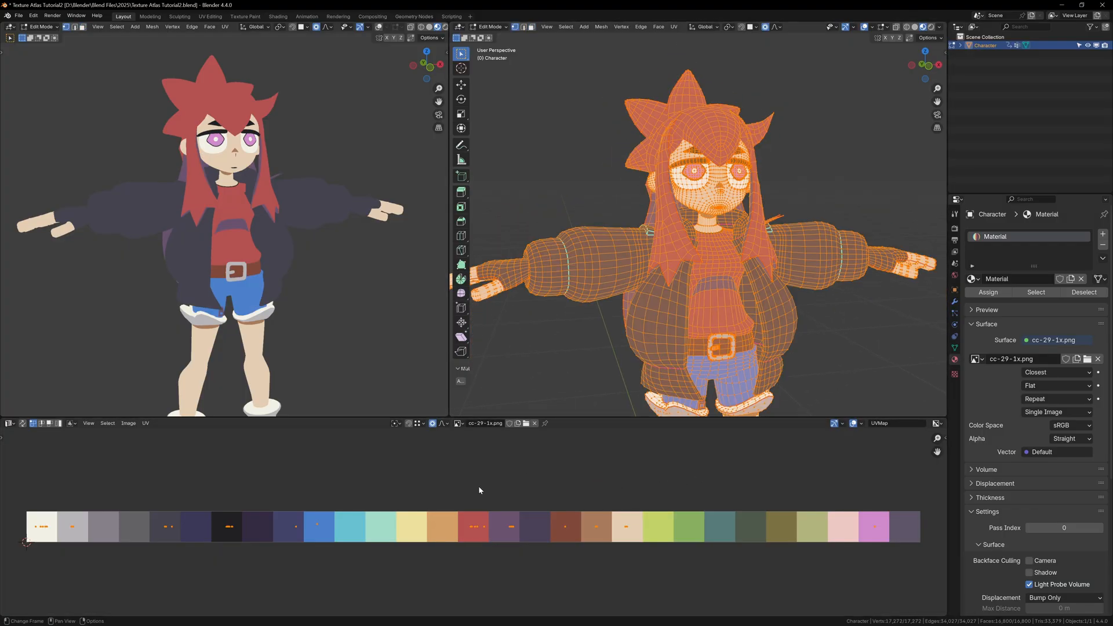
key("g")
left_click(547, 494)
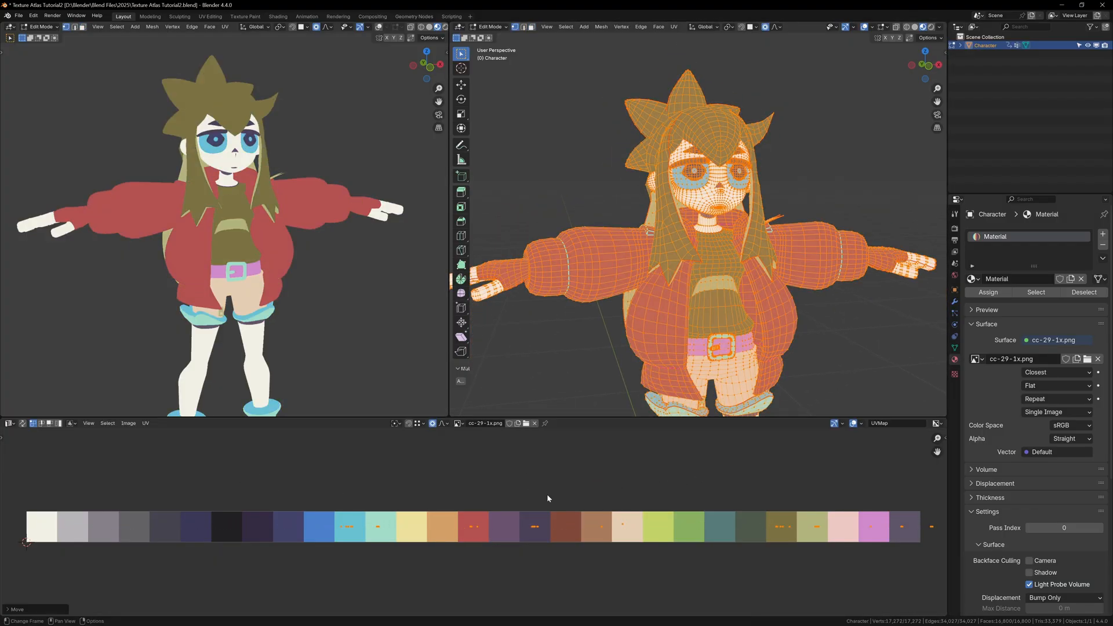
Step: Slide all UVs again to a scheme with blue skin, olive jacket and dark purple hair
key("alt+a")
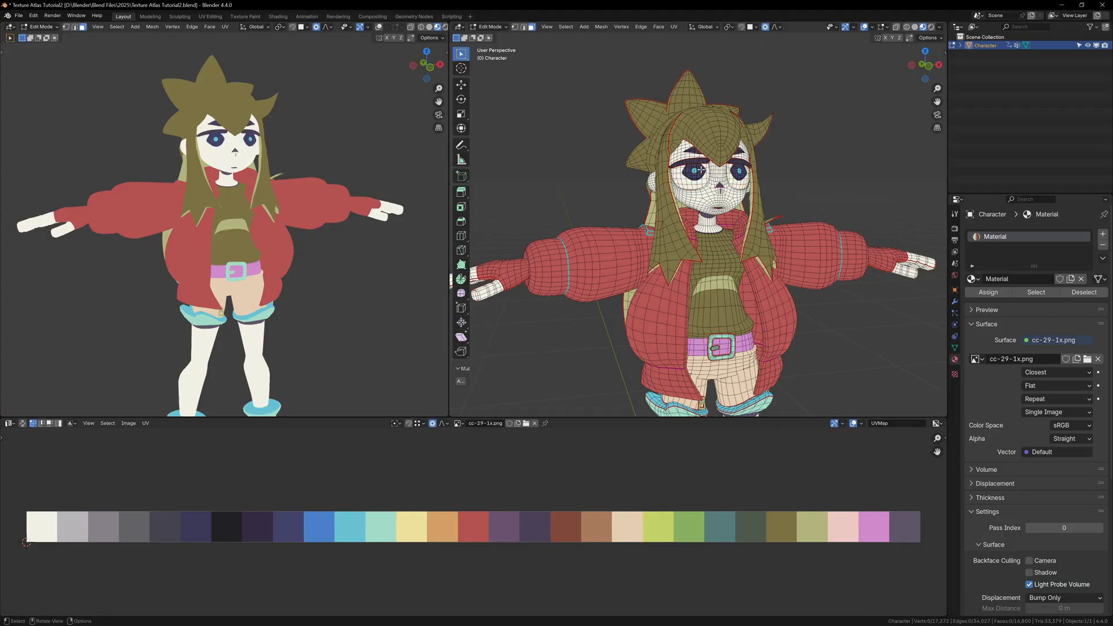
key("a")
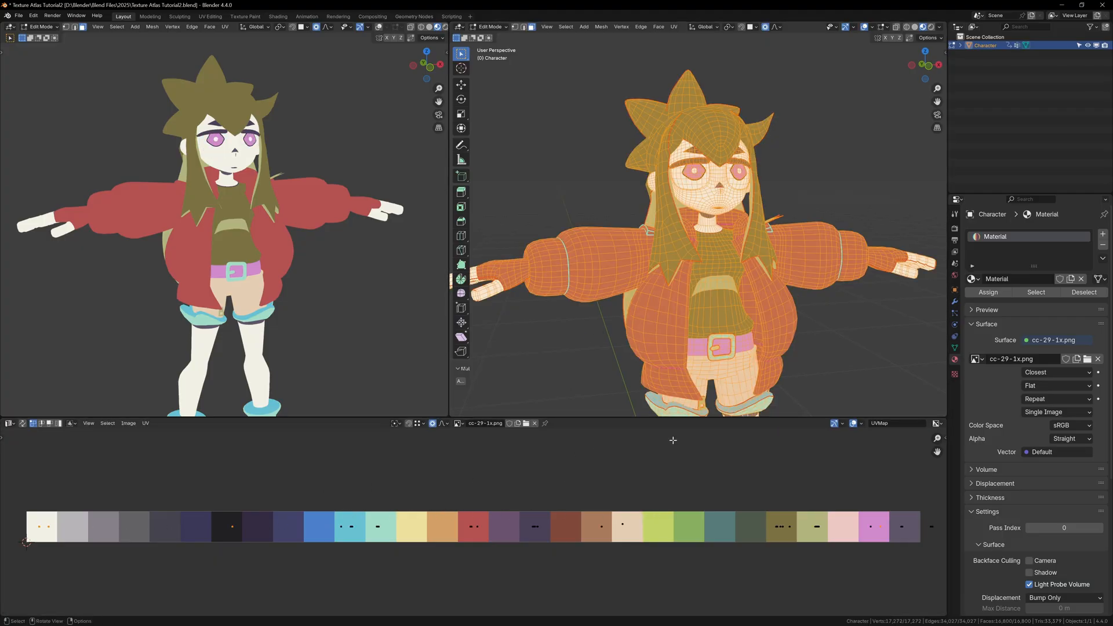
key("g")
left_click(838, 551)
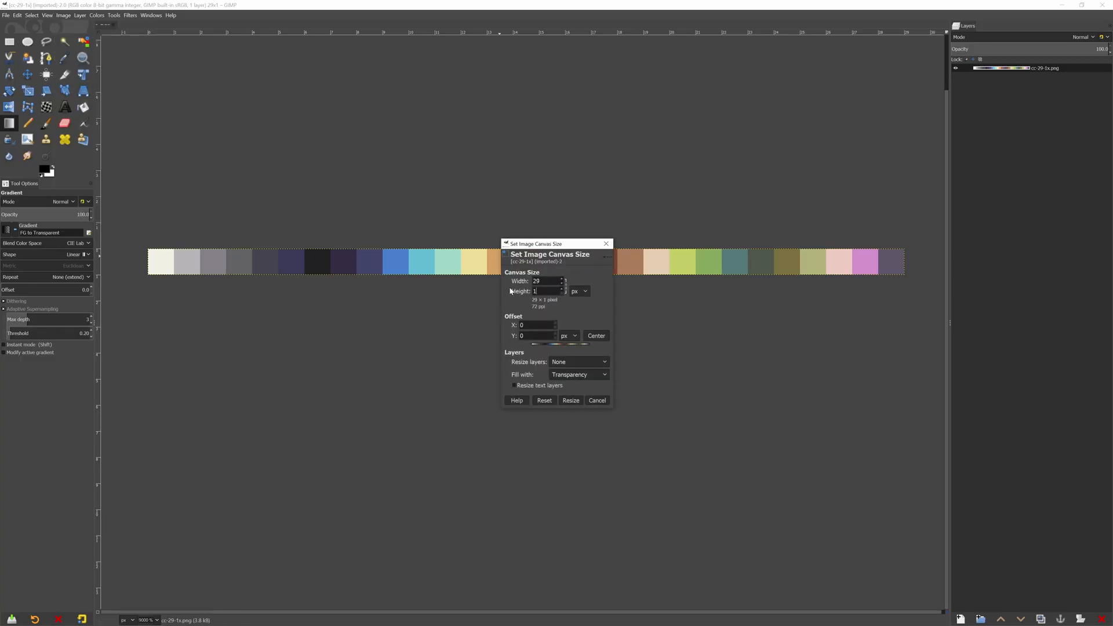
type("6")
Step: Resize the canvas to 29×16 and stretch the palette strip layer to fill it
left_click(570, 400)
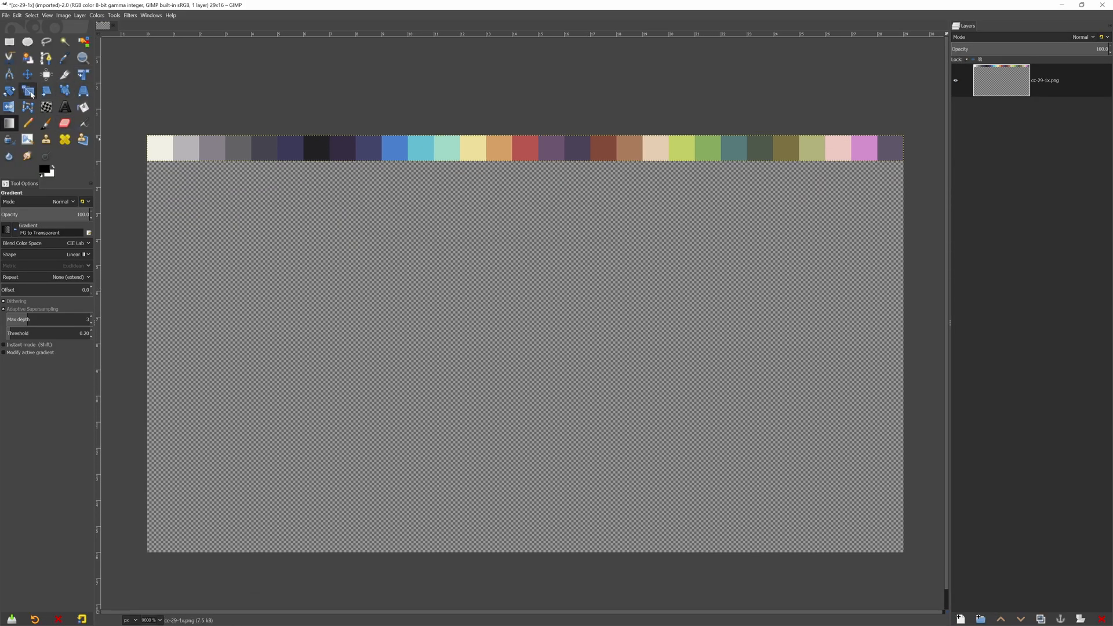
left_click(29, 91)
mouse_move(526, 161)
left_mouse_down()
mouse_move(548, 565)
mouse_move(529, 153)
left_mouse_up()
key("Return")
Step: Add a new layer with a darkening gradient, set it to Multiply and lower its opacity
left_click(960, 619)
key("Return")
key("g")
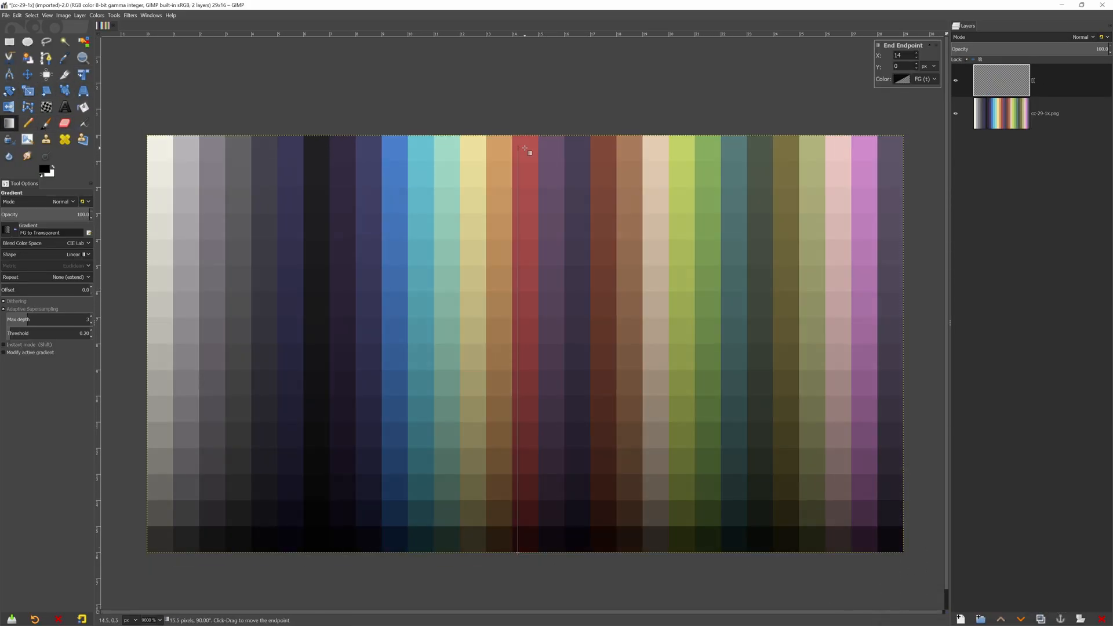
key("Return")
left_click(1083, 37)
left_click(982, 188)
left_click(1061, 48)
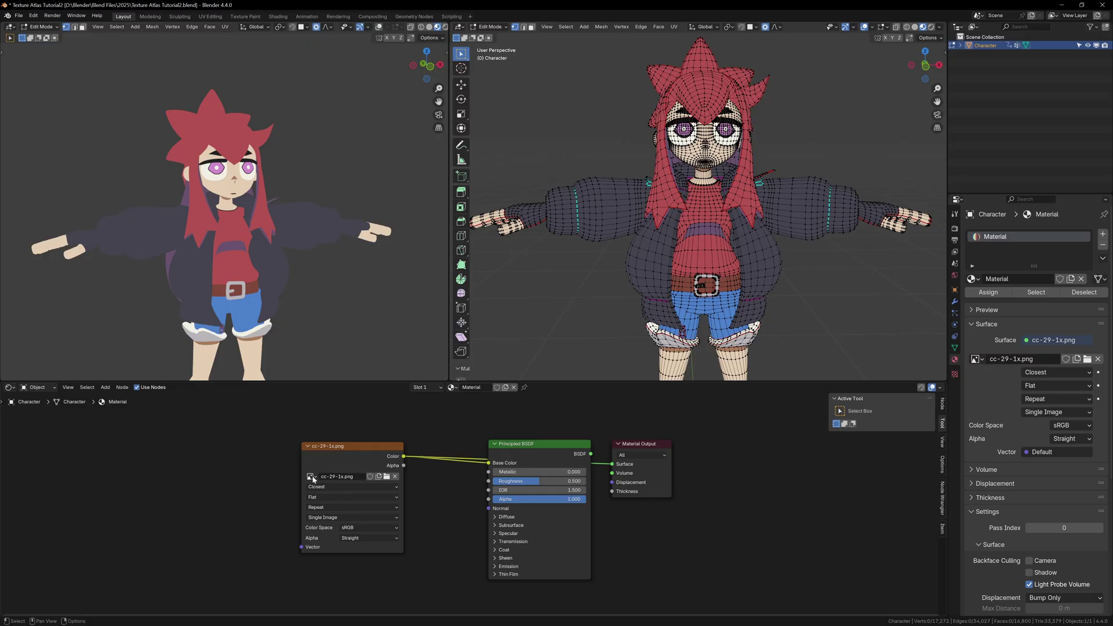
Step: Load cc-29-1x gradient demo.png into the Image Texture node and show it in the UV Editor
left_click(311, 478)
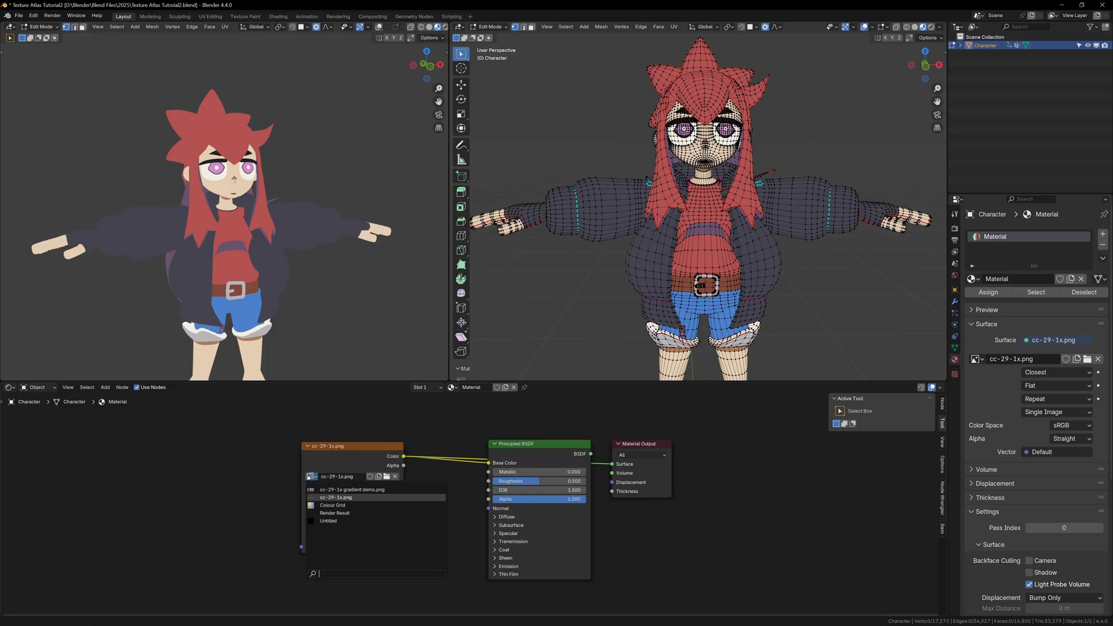
left_click(332, 490)
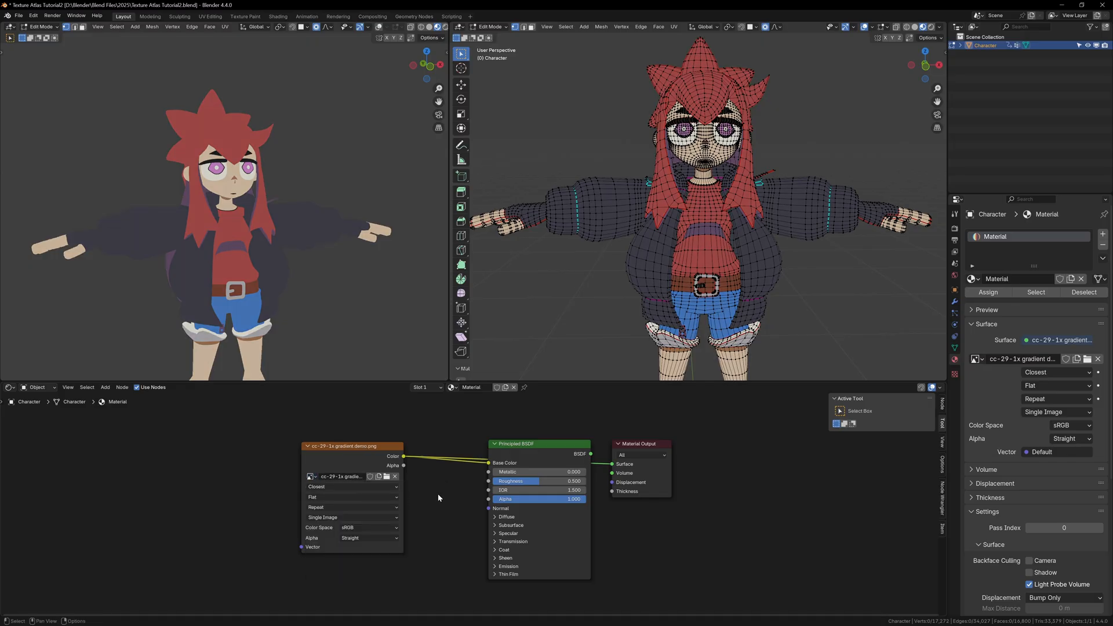
left_click(9, 388)
left_click(34, 444)
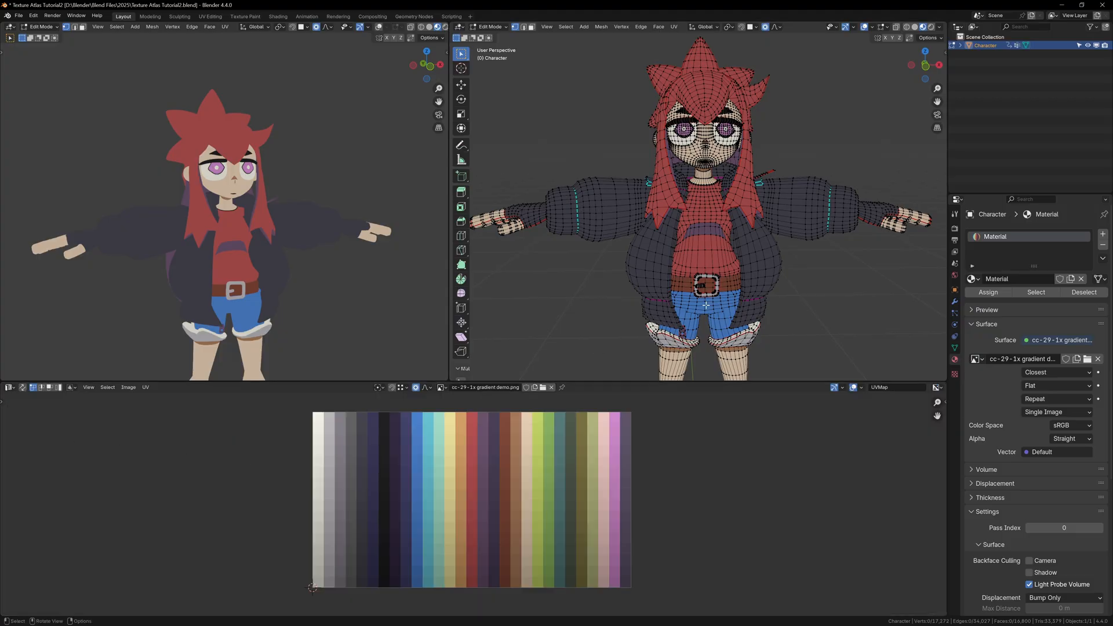
Step: Move all the character's UVs up to the brightest top row of the gradient palette
key("a")
key("a")
key("g")
key("y")
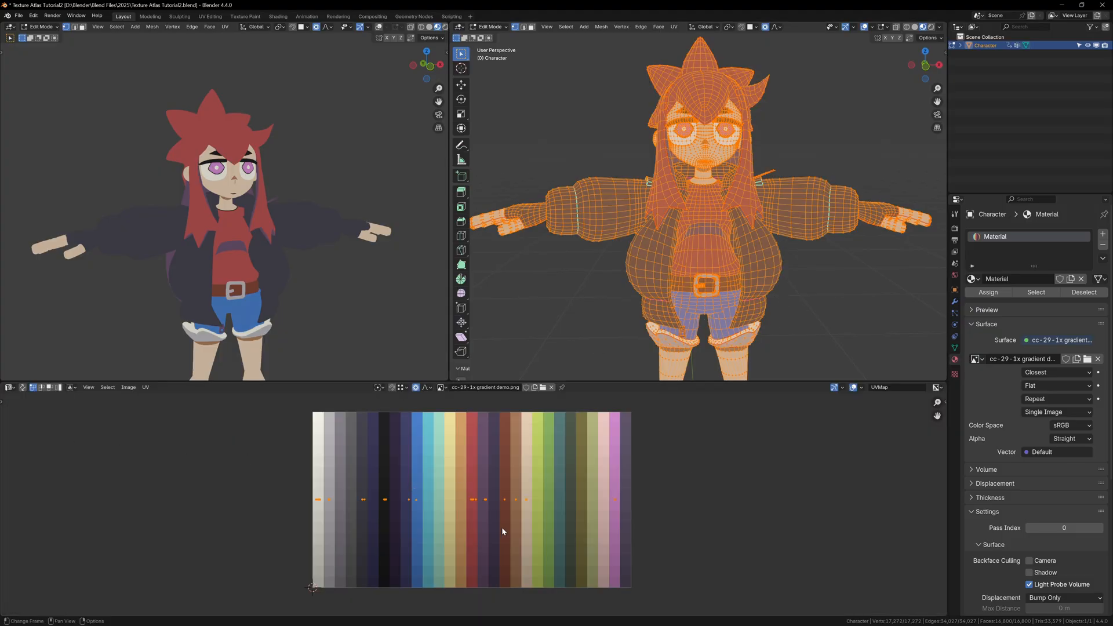
left_click(522, 468)
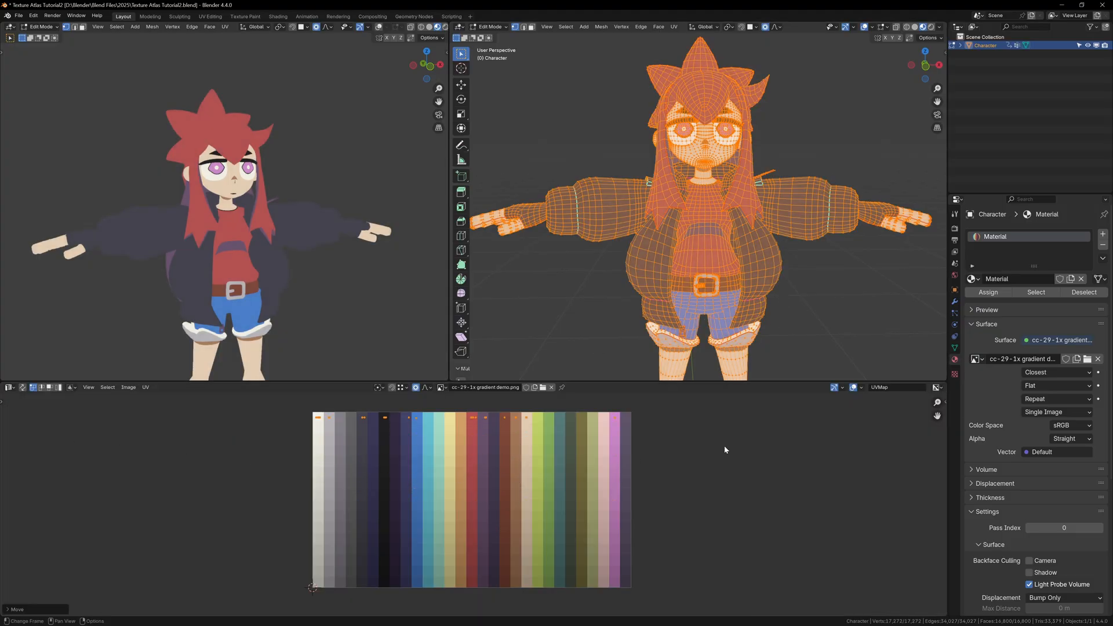
left_click(868, 310)
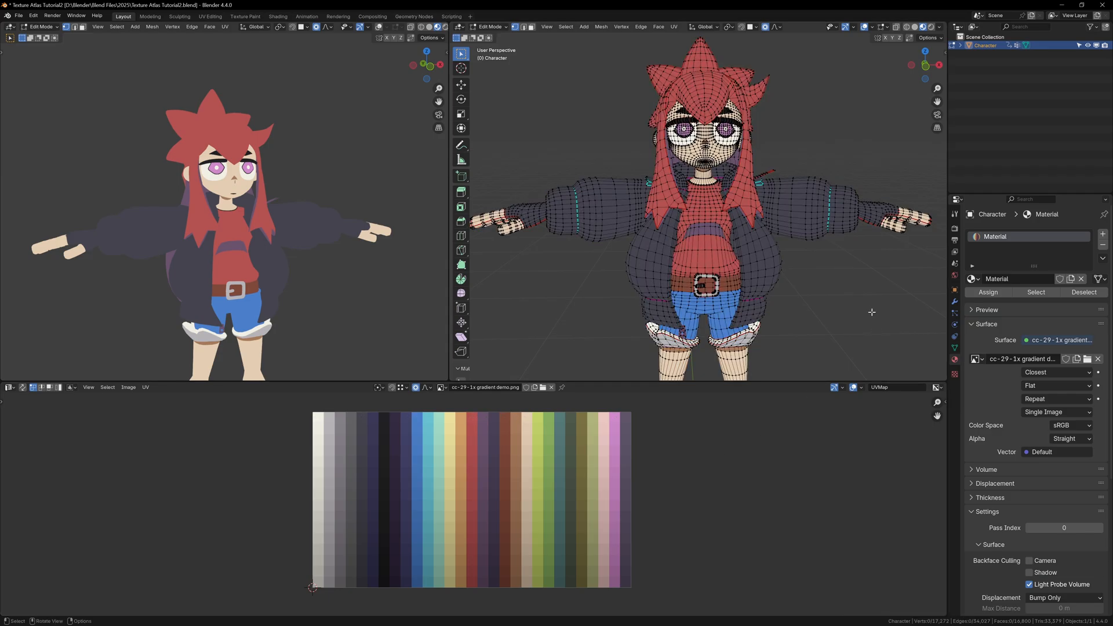
Step: Select the hair piece and project its UVs from a side view
key("l")
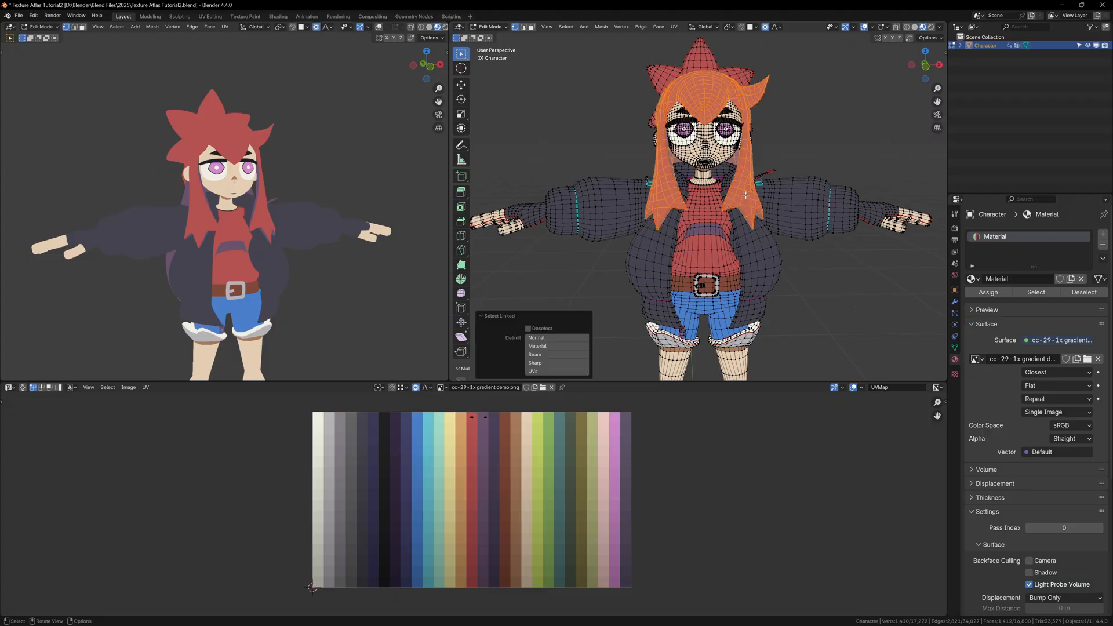
mouse_move(738, 79)
middle_mouse_down()
mouse_move(744, 137)
mouse_move(799, 155)
middle_mouse_up()
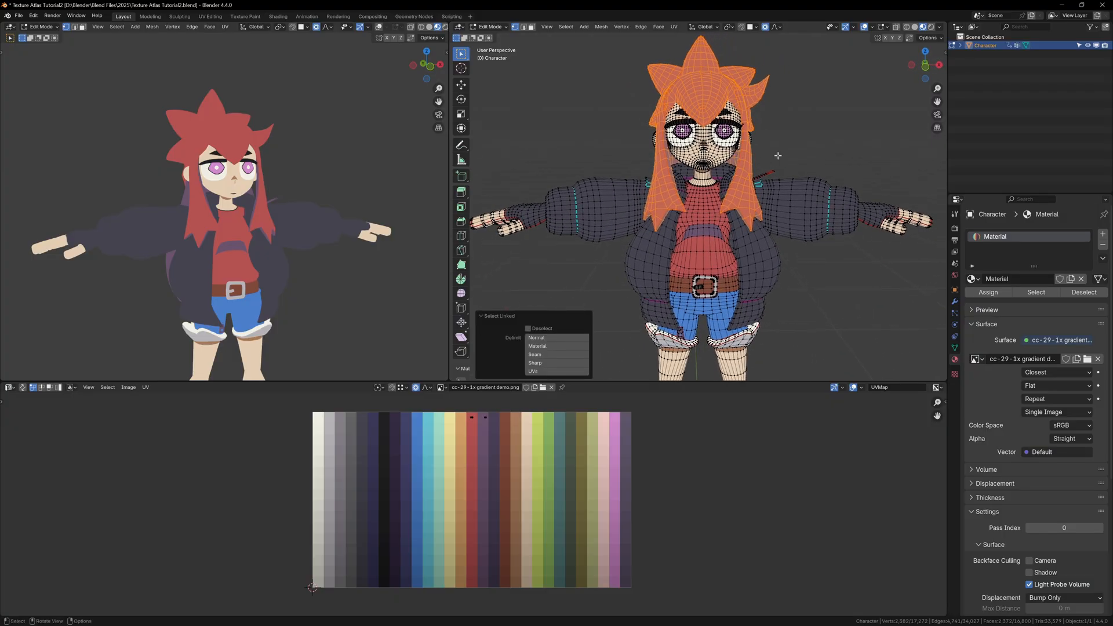
key("u")
left_click(800, 155)
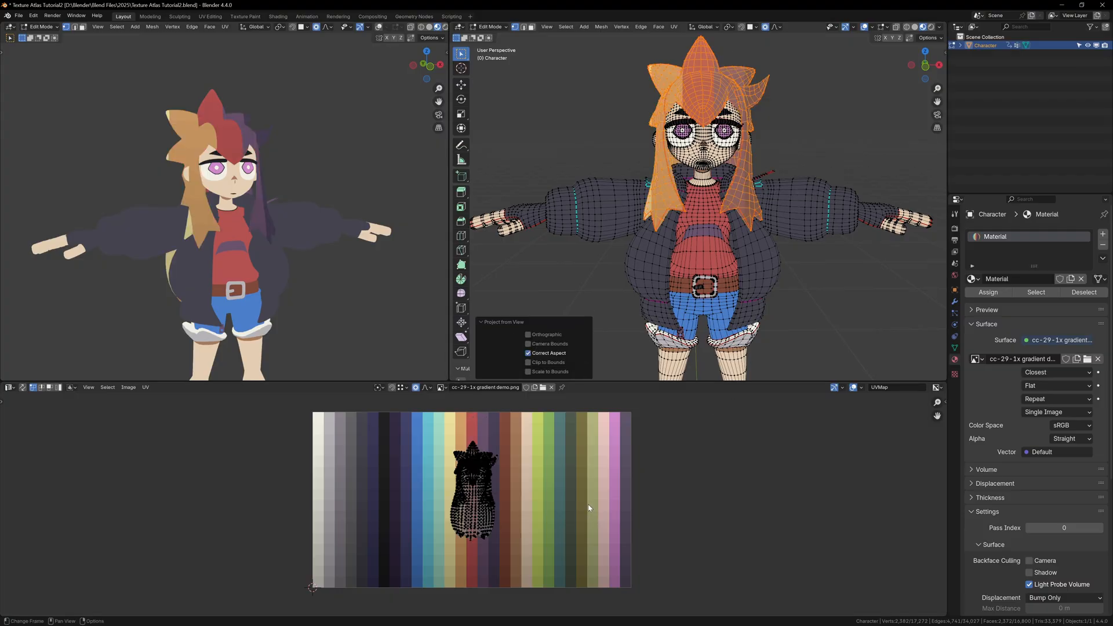
Step: Collapse the hair UVs to zero width and stretch them into a tall vertical line
key("a")
key("s")
key("x")
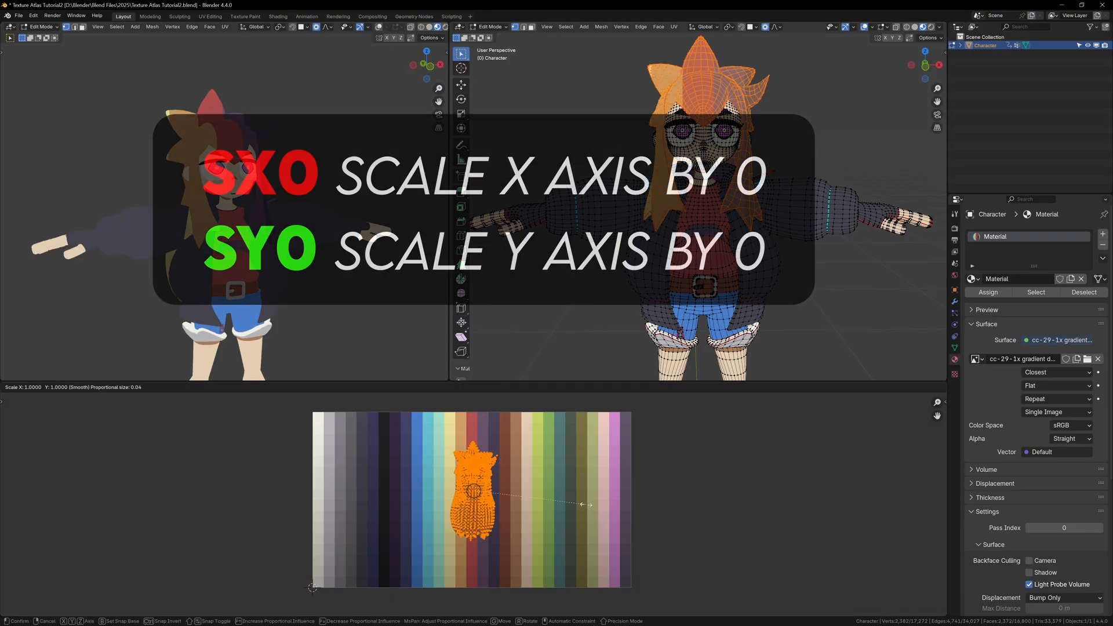
key("0")
key("Return")
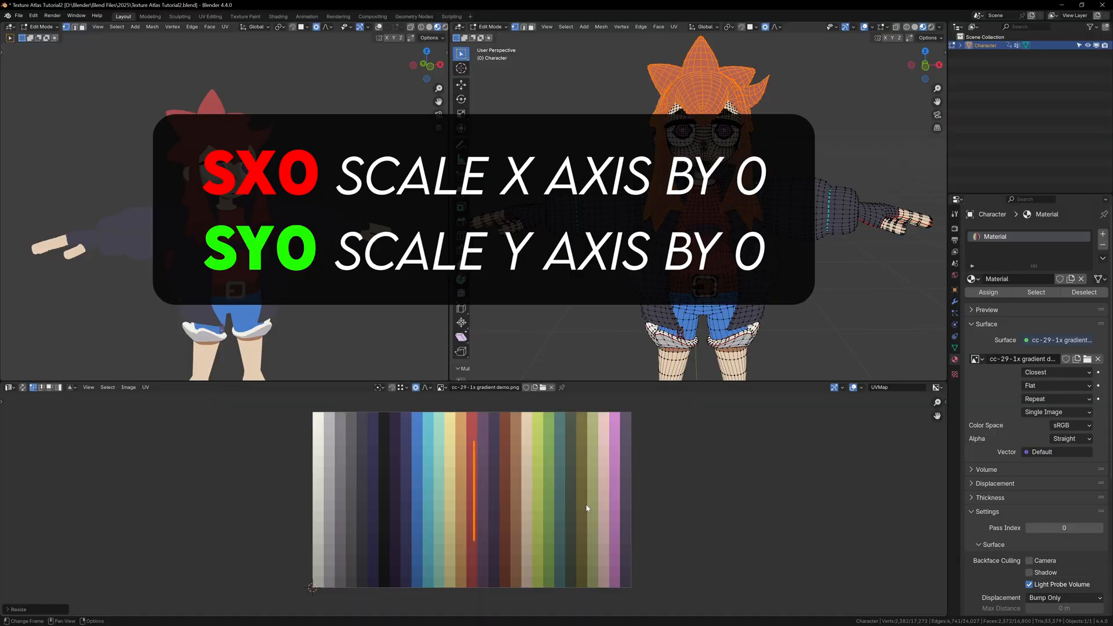
key("s")
key("y")
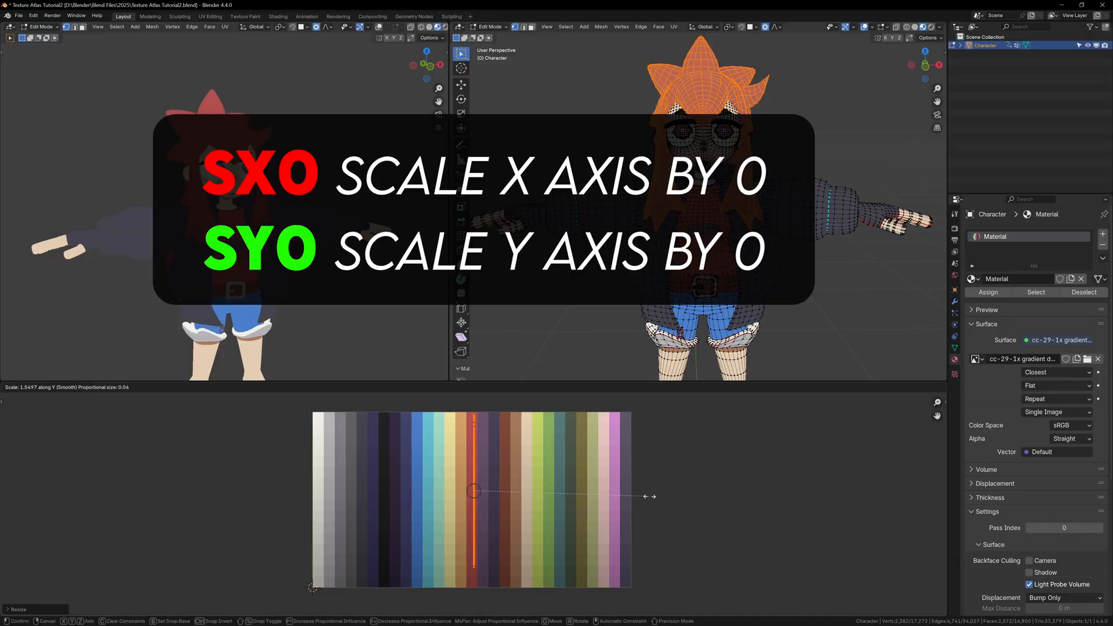
key("Escape")
Step: Place the hair UV line on the red palette column so the hair shades red
key("g")
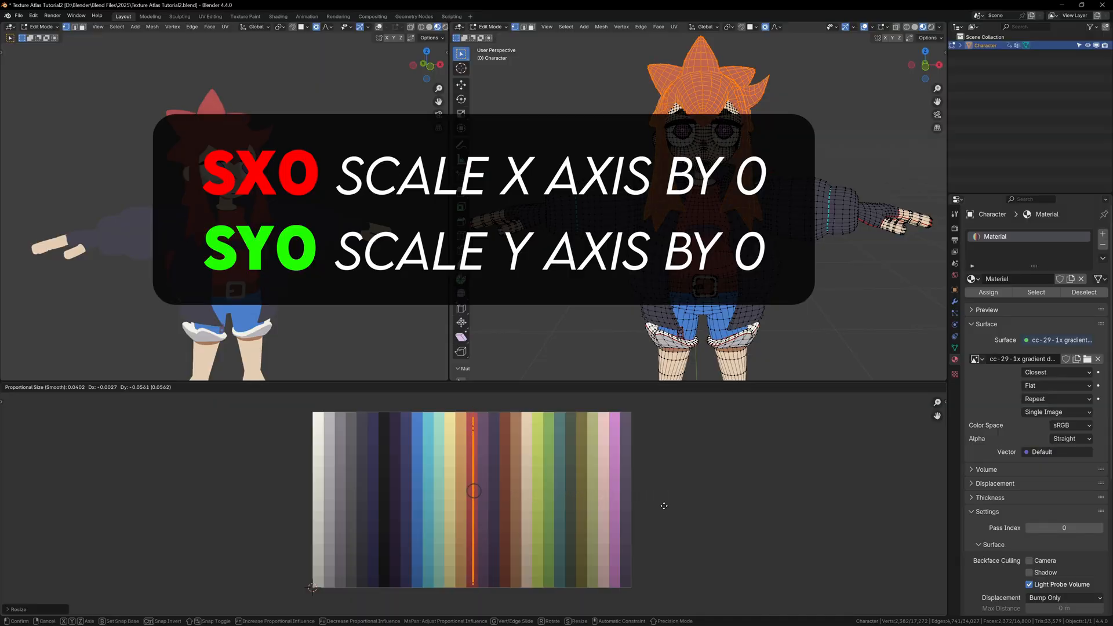
left_click(663, 505)
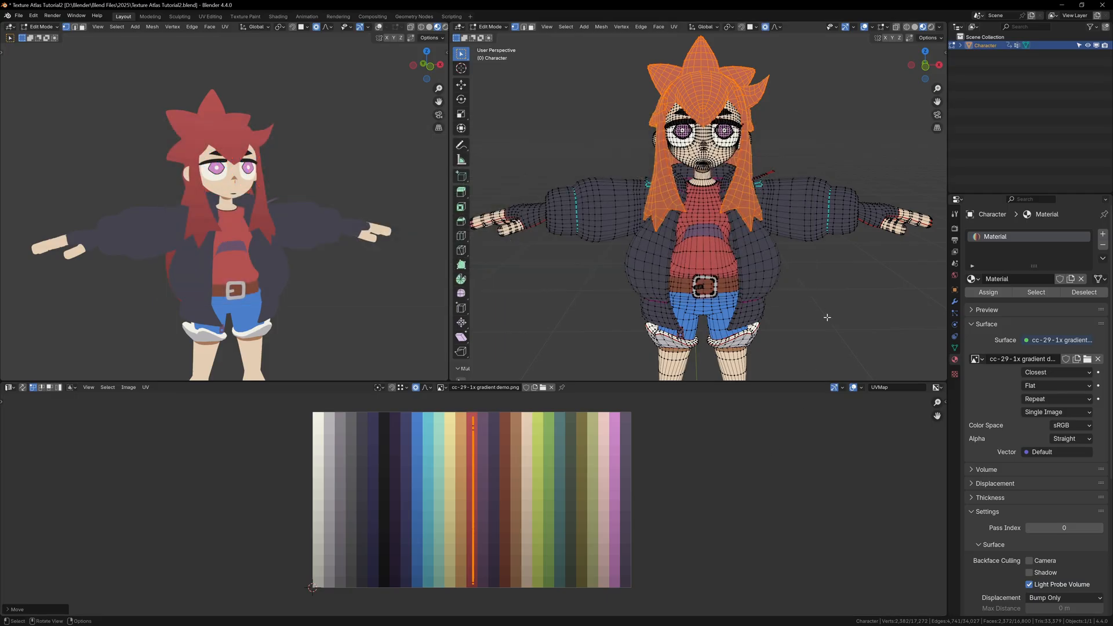
left_click(827, 316)
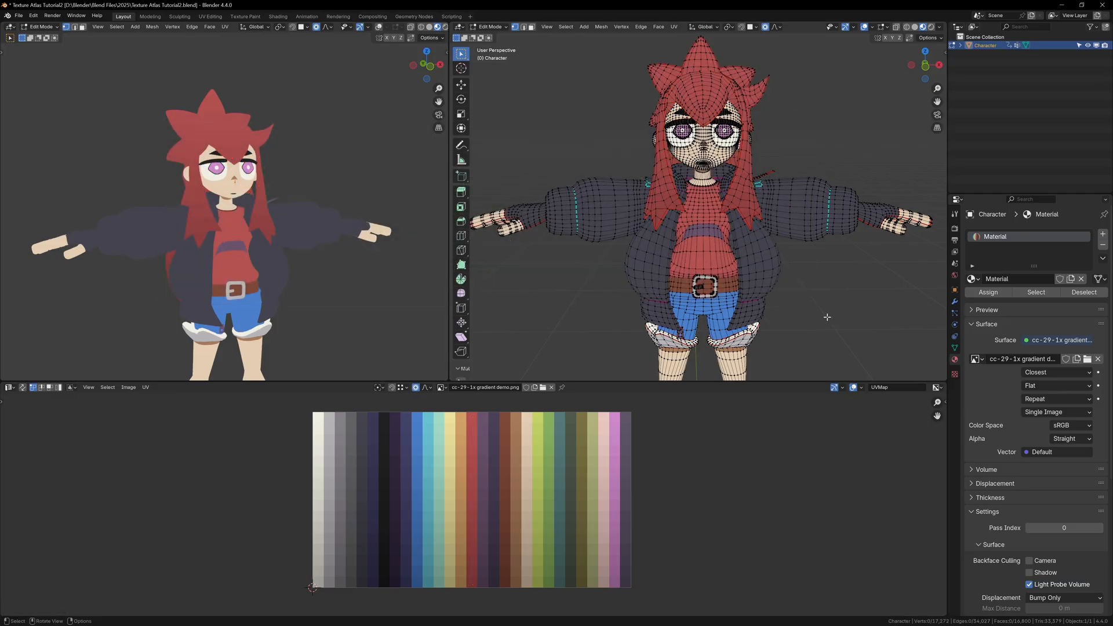
Step: Show the material nodes in the Shader Editor and set the palette texture interpolation to Linear
middle_click_drag(827, 317, 779, 250)
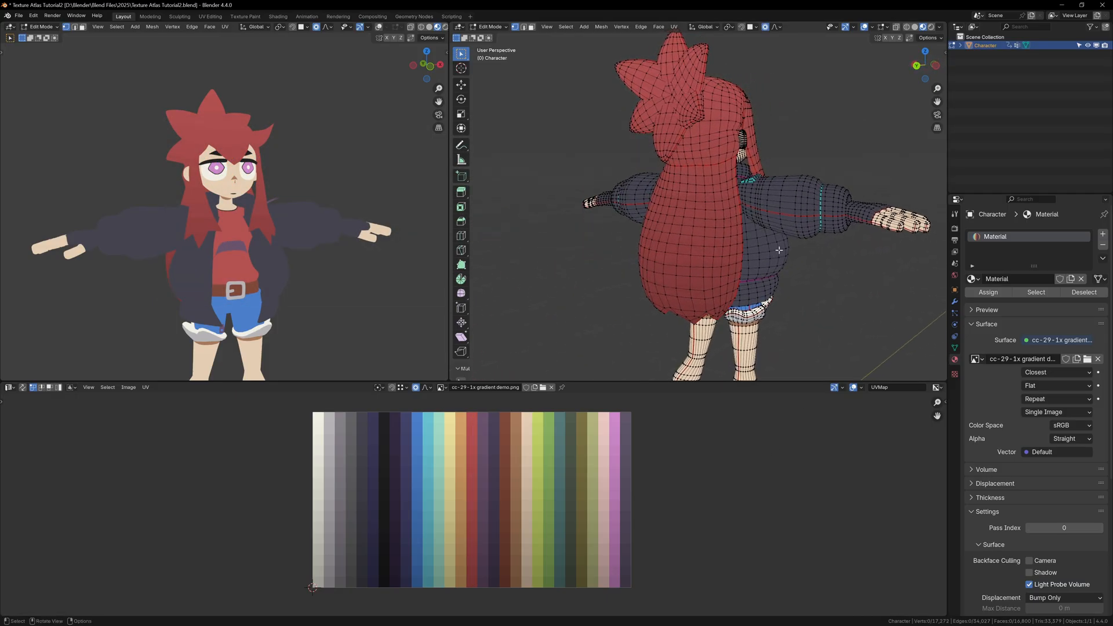
middle_click_drag(164, 249, 319, 238)
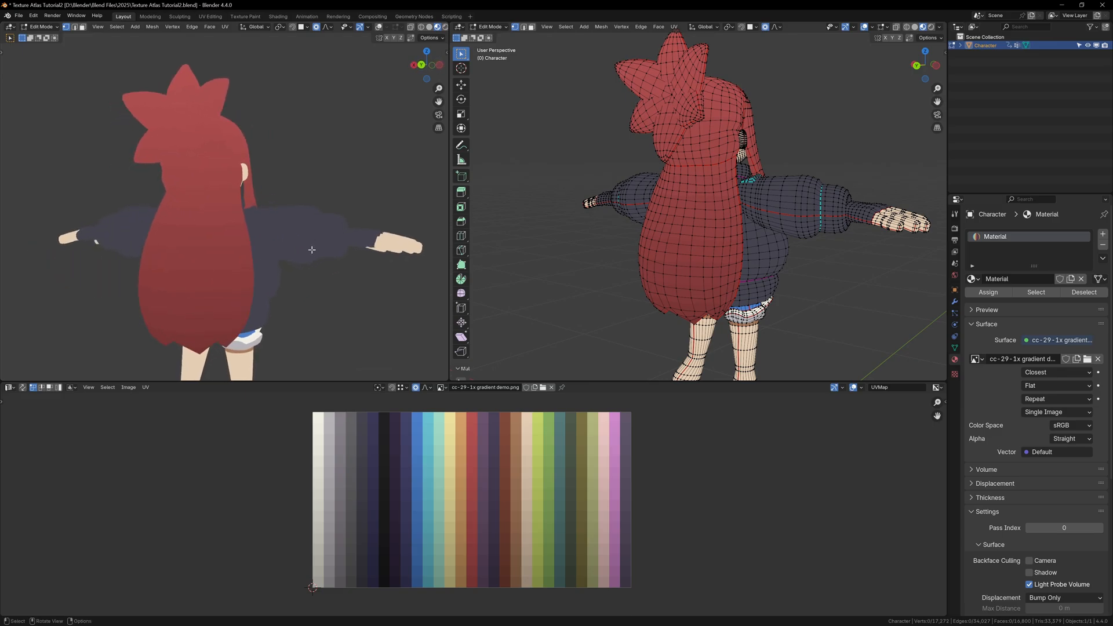
left_click(10, 387)
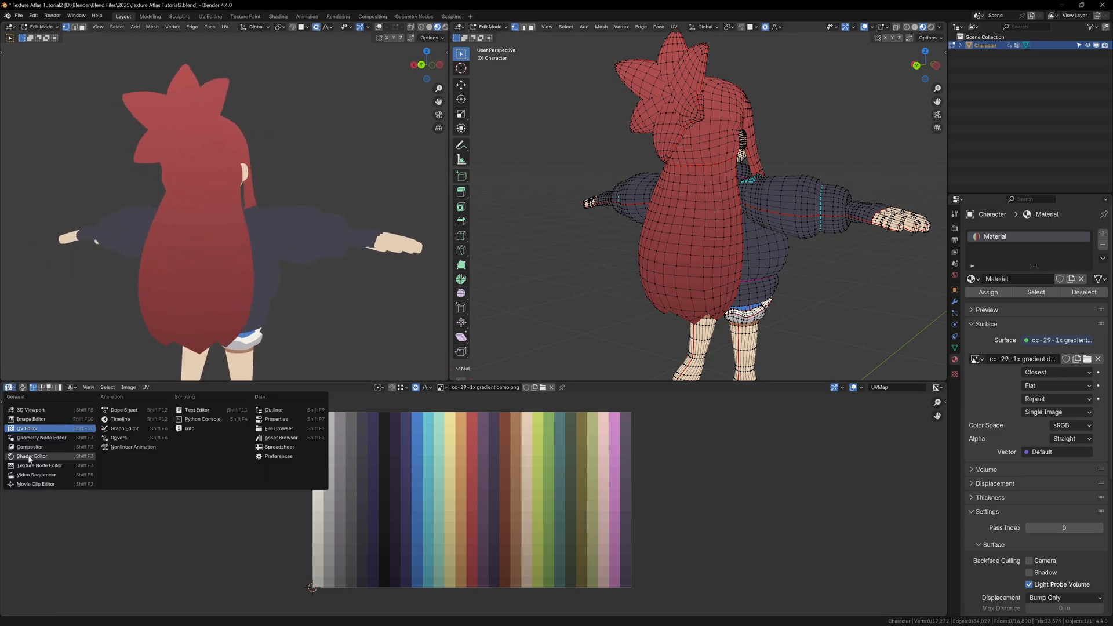
left_click(30, 457)
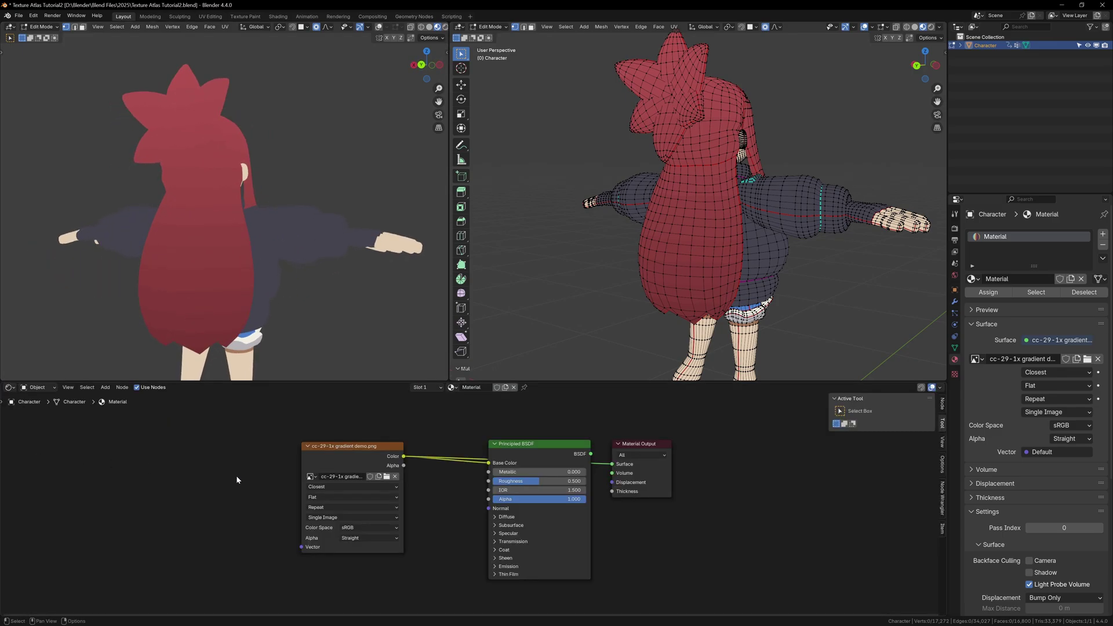
left_click(369, 487)
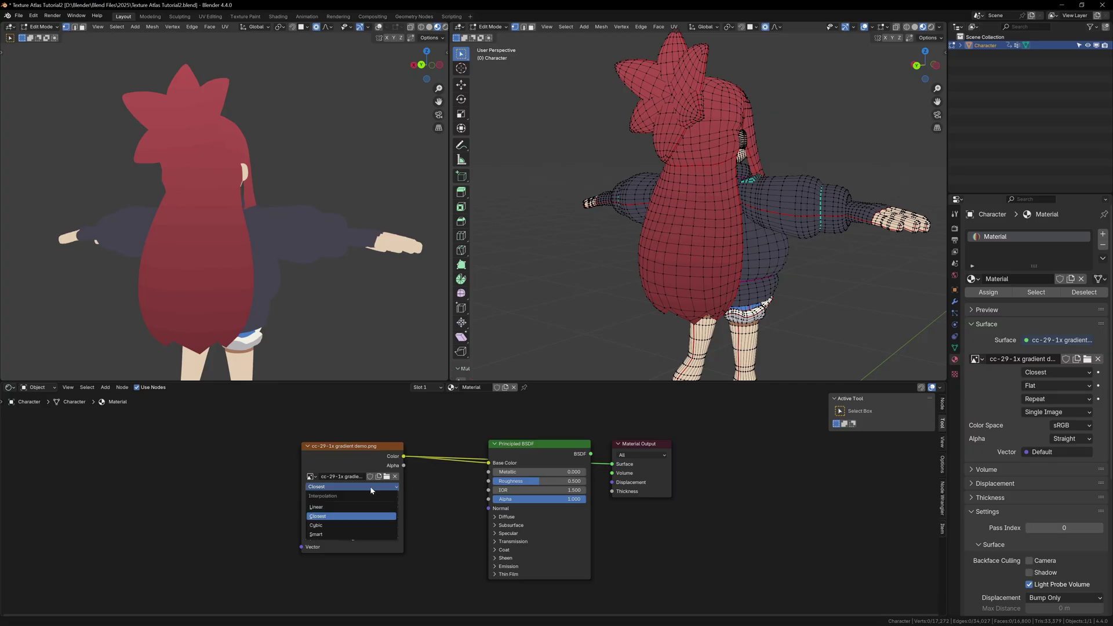
left_click(330, 508)
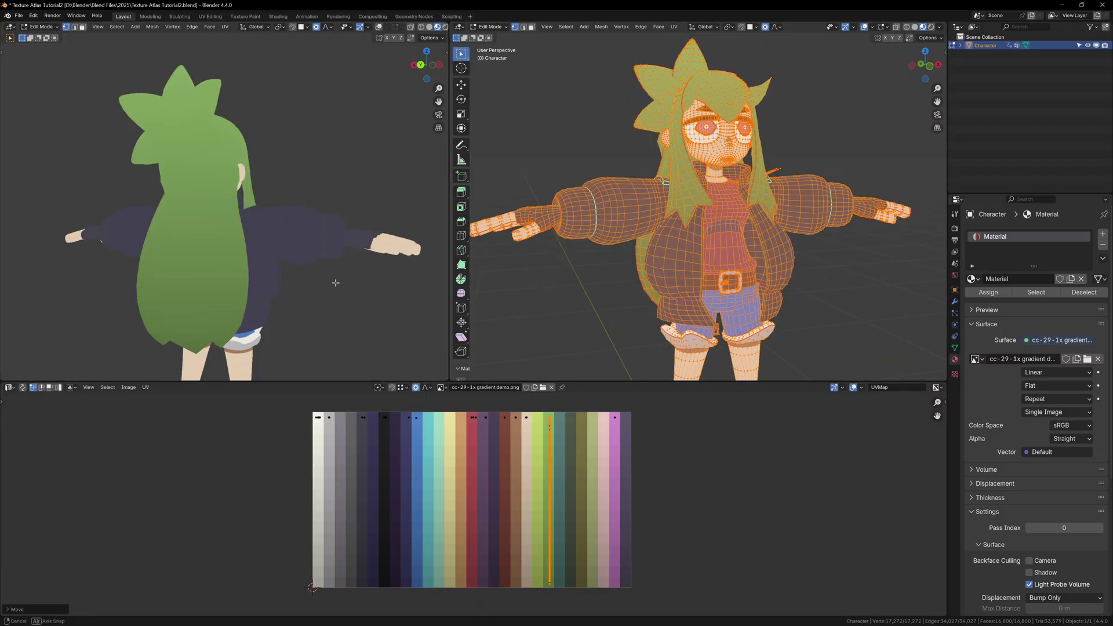
Step: Tilt the hair UV strip, then flip it 180 degrees so the green gradient runs down the hair
middle_click_drag(335, 281, 187, 283)
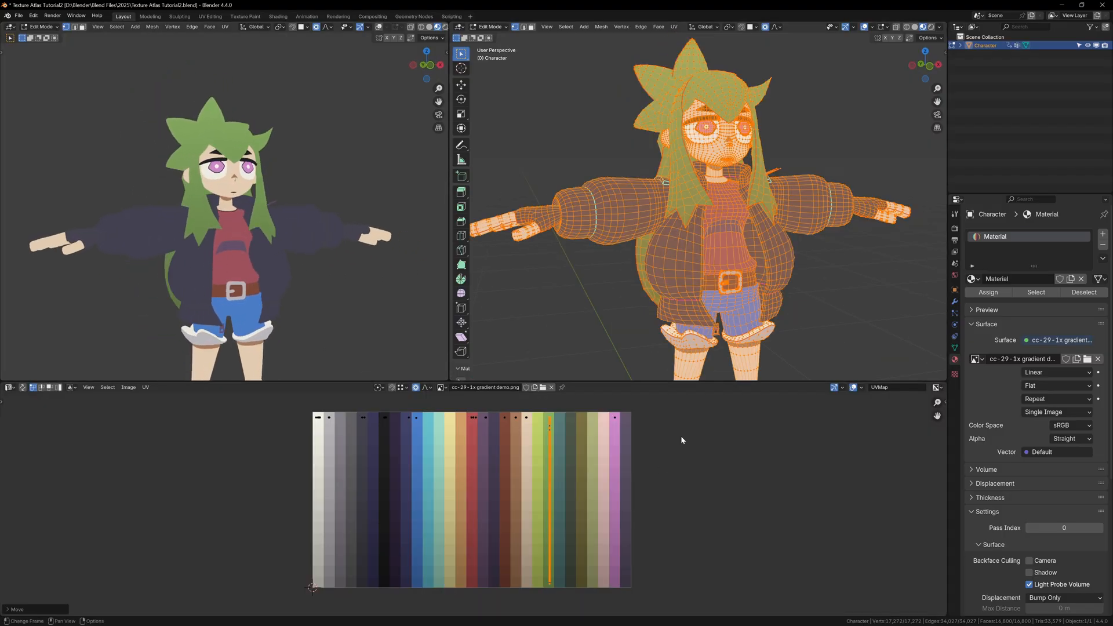
key("r")
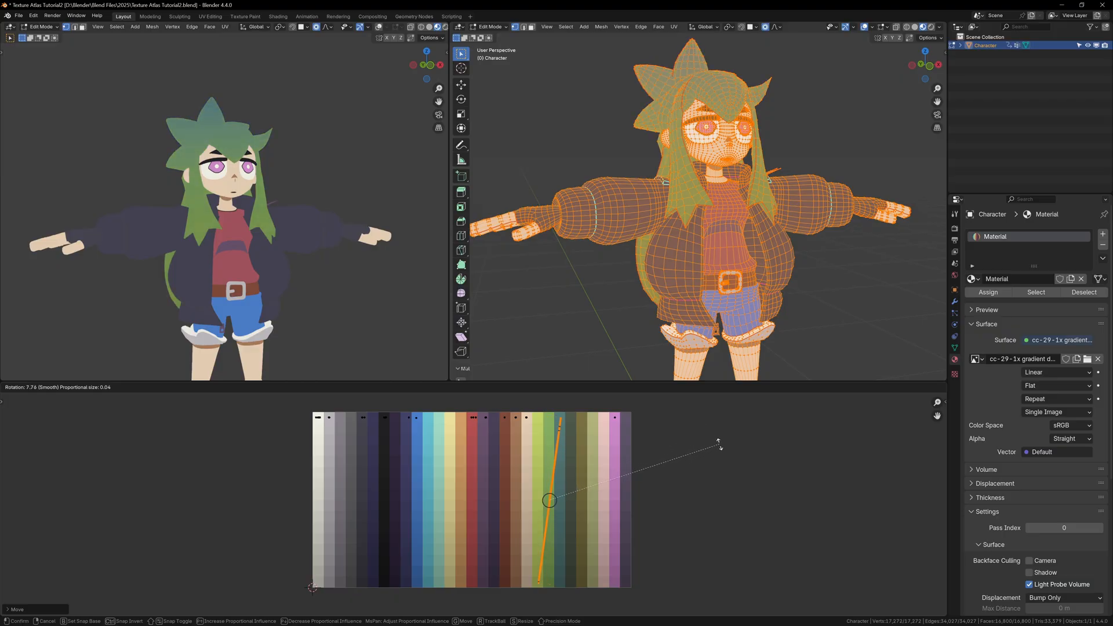
left_click(715, 442)
mouse_move(235, 296)
middle_mouse_down()
mouse_move(203, 302)
mouse_move(298, 294)
middle_mouse_up()
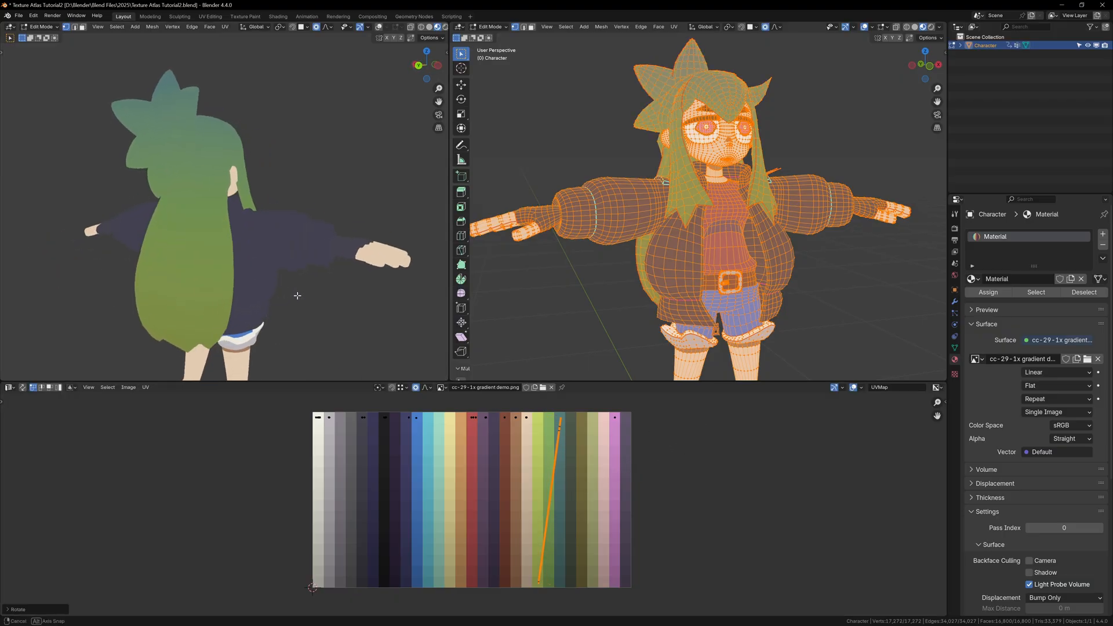
type("r")
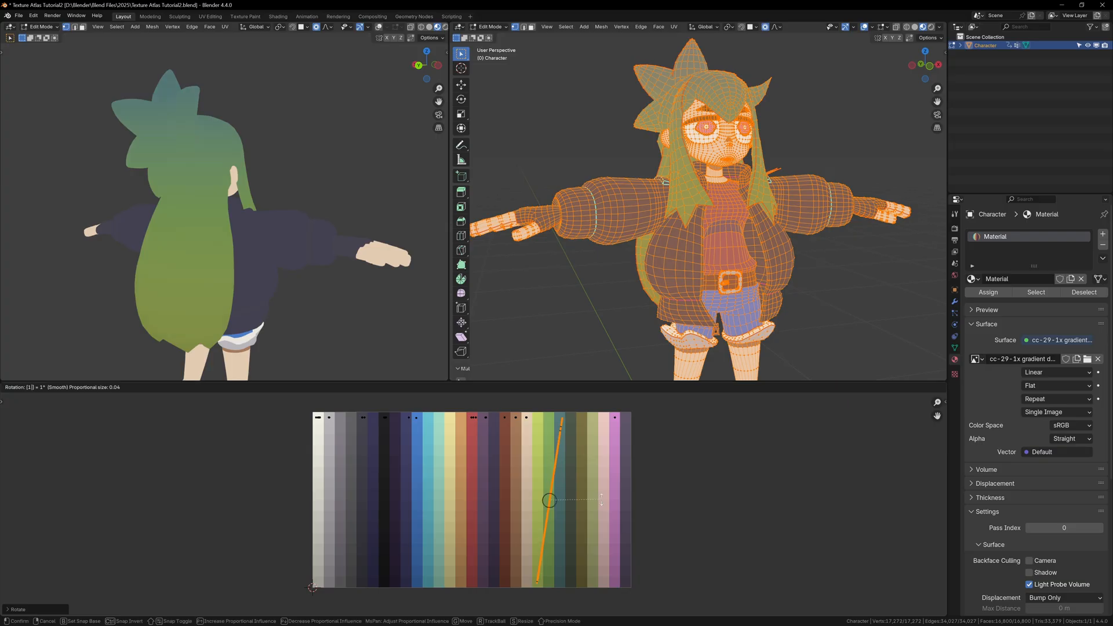
type("180")
key("Return")
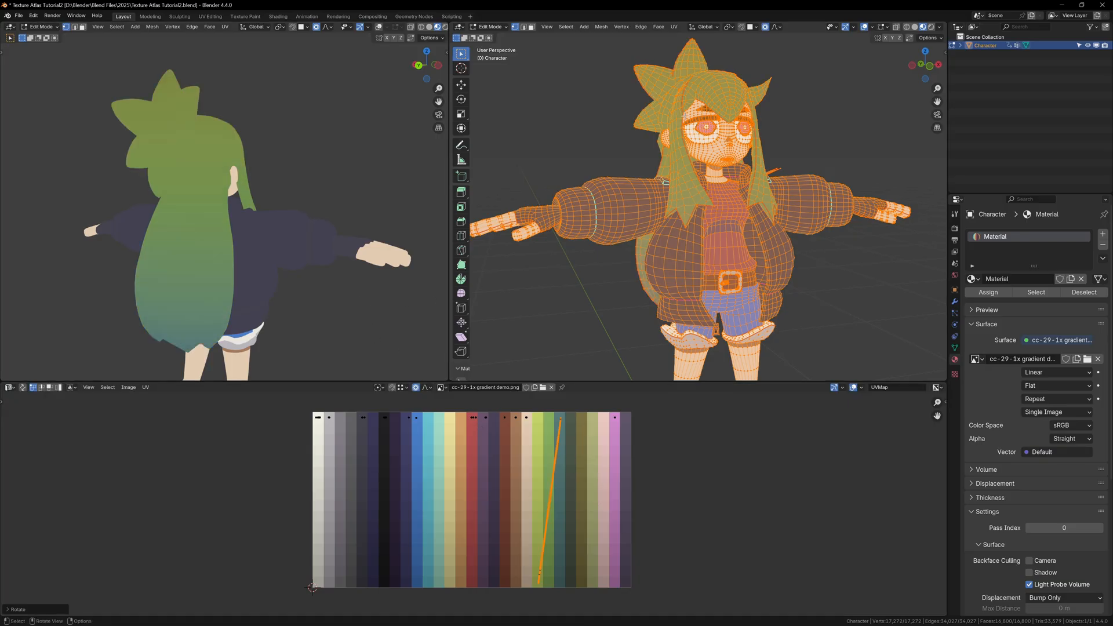
key("alt+a")
Step: Move the back hair piece's UVs vertically onto the green gradient columns
middle_click_drag(675, 111, 679, 87)
key("l")
key("g")
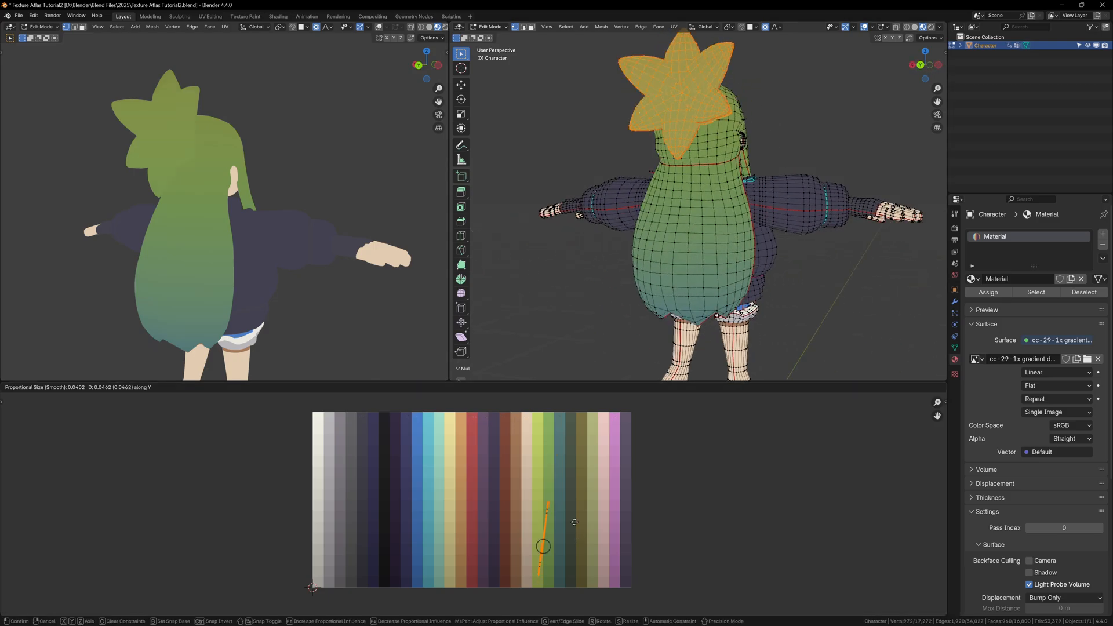
key("y")
left_click(575, 514)
Step: Reposition a small hair face's UVs onto a short green strip and return to front view
middle_click_drag(218, 218, 348, 218)
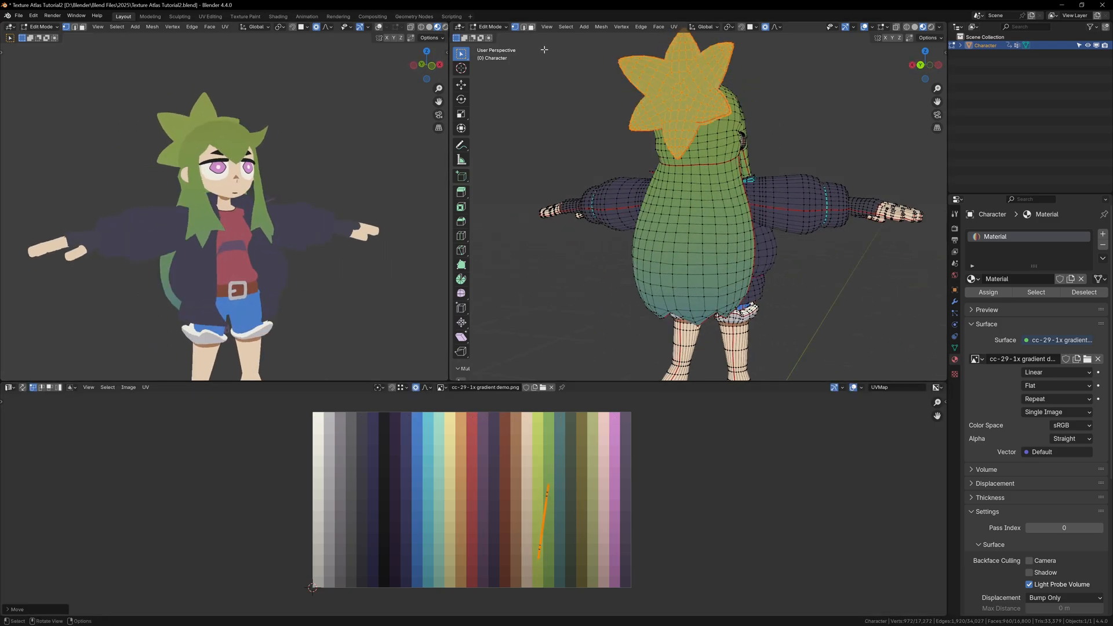
middle_click_drag(580, 137, 679, 147)
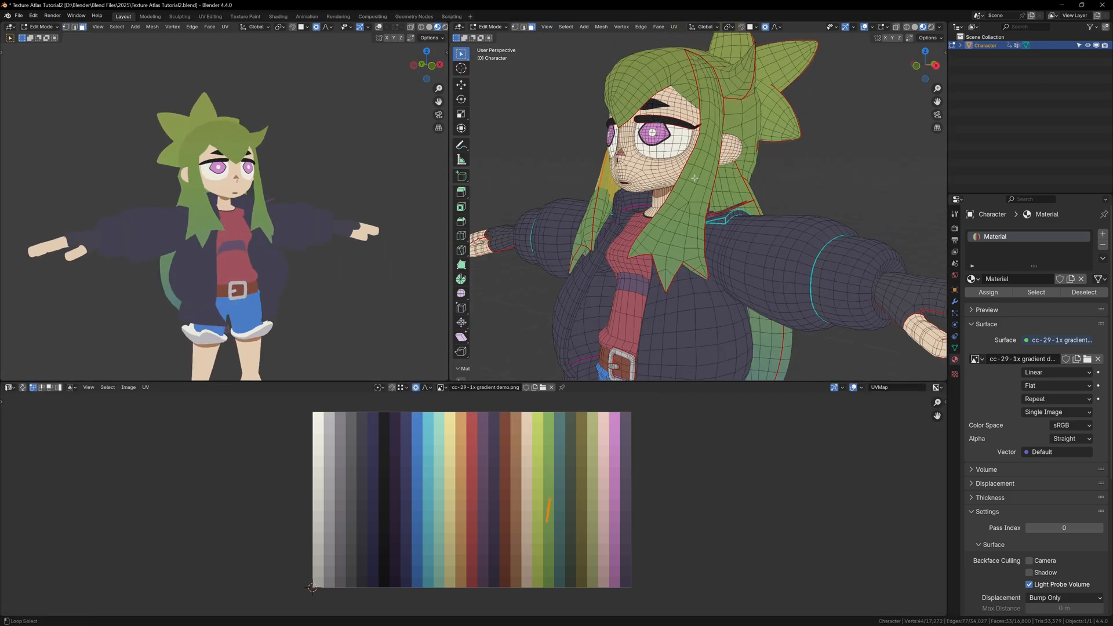
left_click(697, 193)
key("g")
left_click(575, 504)
key("KP_1")
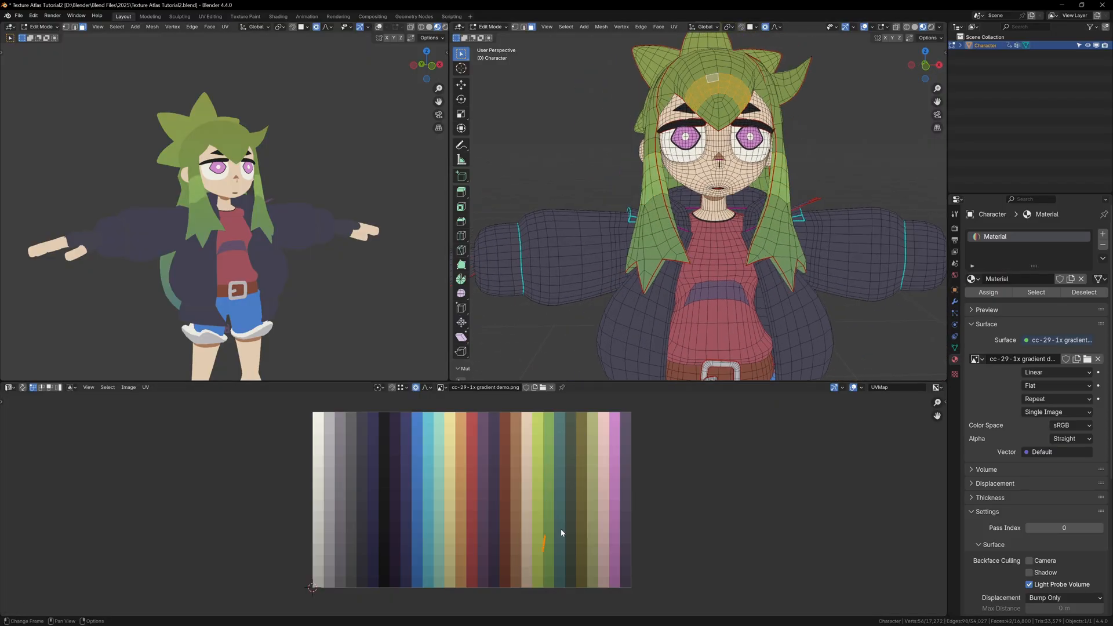
scroll(748, 198, "up", 4)
scroll(731, 210, "down", 4, "shift")
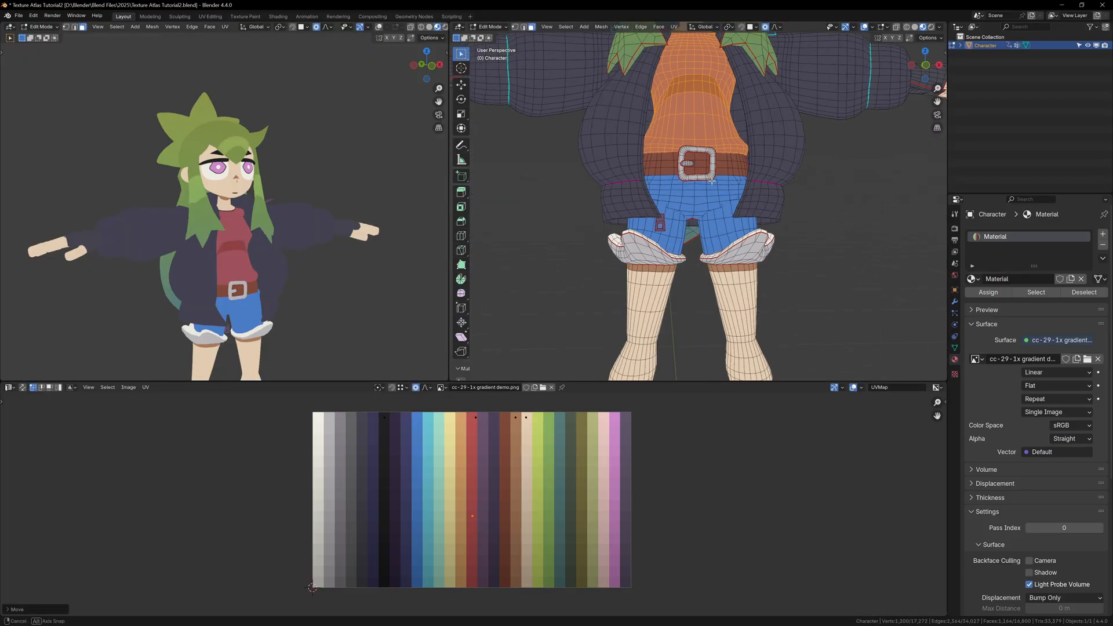
scroll(721, 219, "down", 5, "shift")
scroll(722, 220, "up", 5, "shift")
scroll(718, 235, "down", 2)
Step: Select the top piece and re-project its UVs from the current view
key("l")
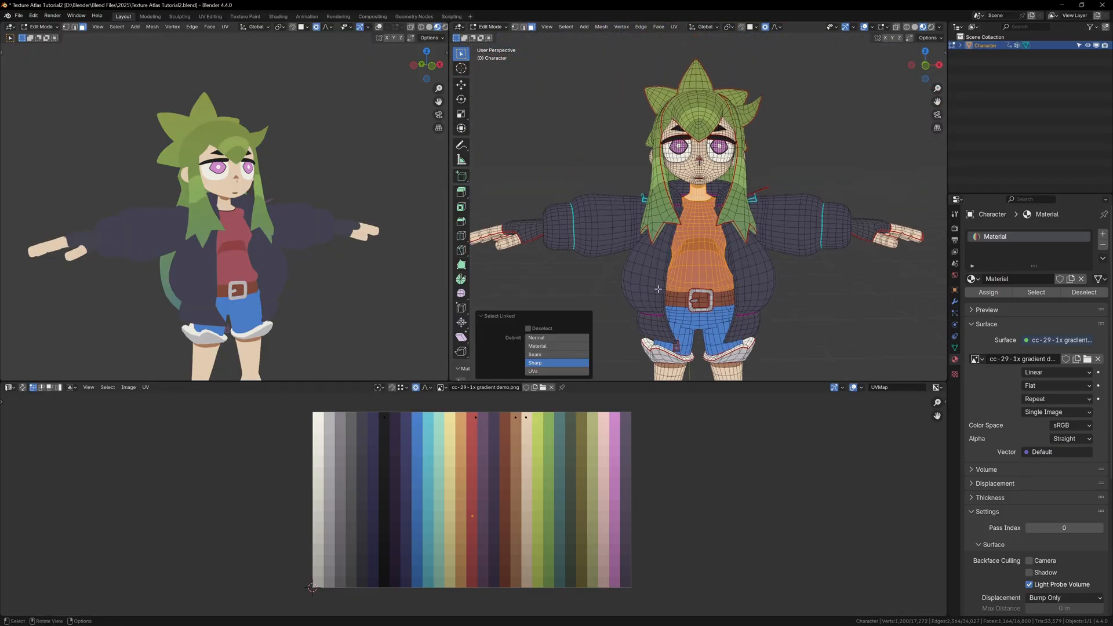
scroll(659, 289, "up", 2)
key("u")
left_click(691, 223)
key("alt+a")
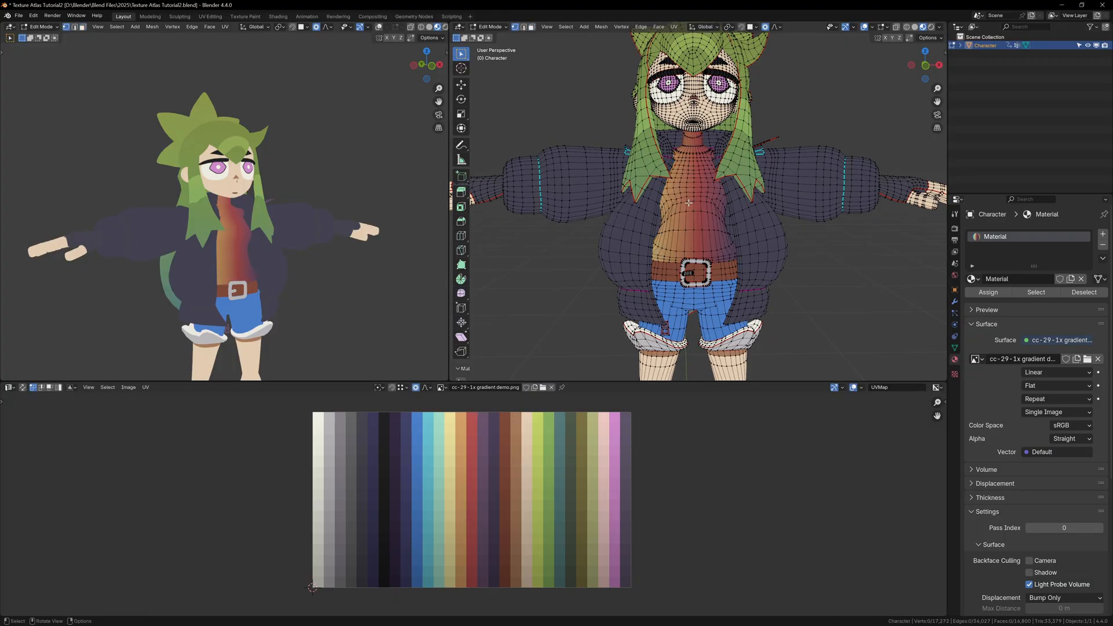
Step: Squash the top's UVs to a vertical line and slide it sideways onto the red column
key("l")
key("s")
key("x")
key("0")
key("Return")
key("g")
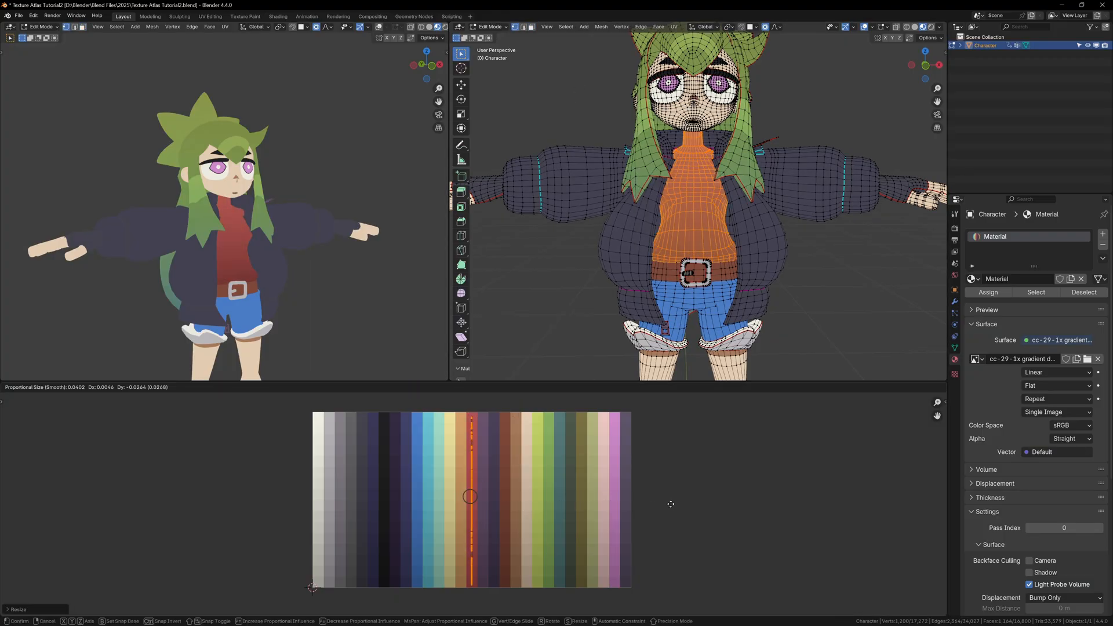
key("x")
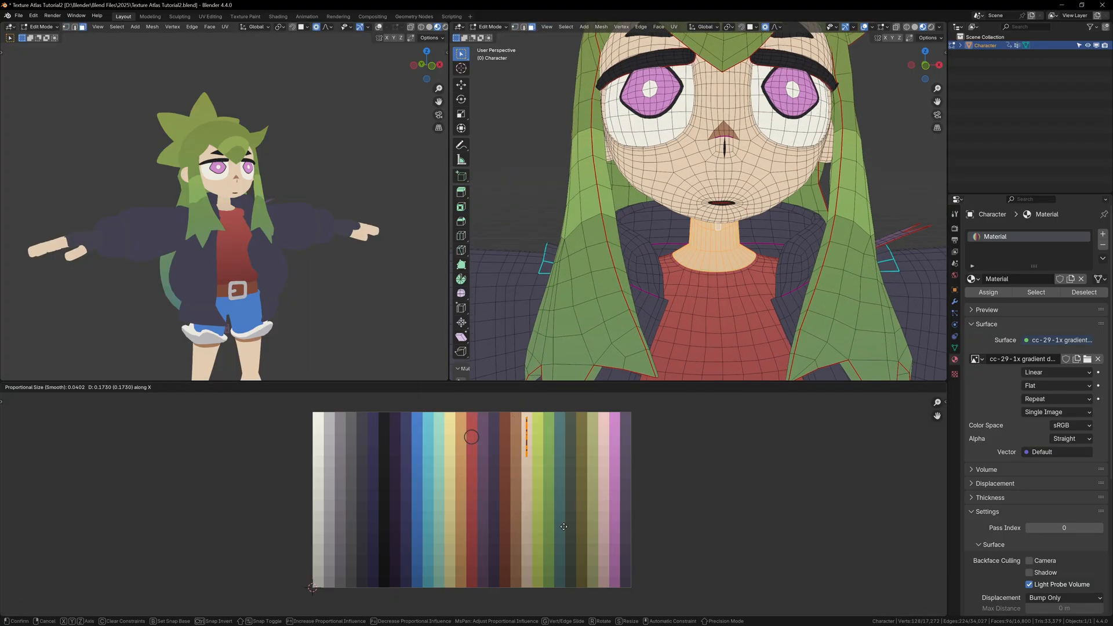